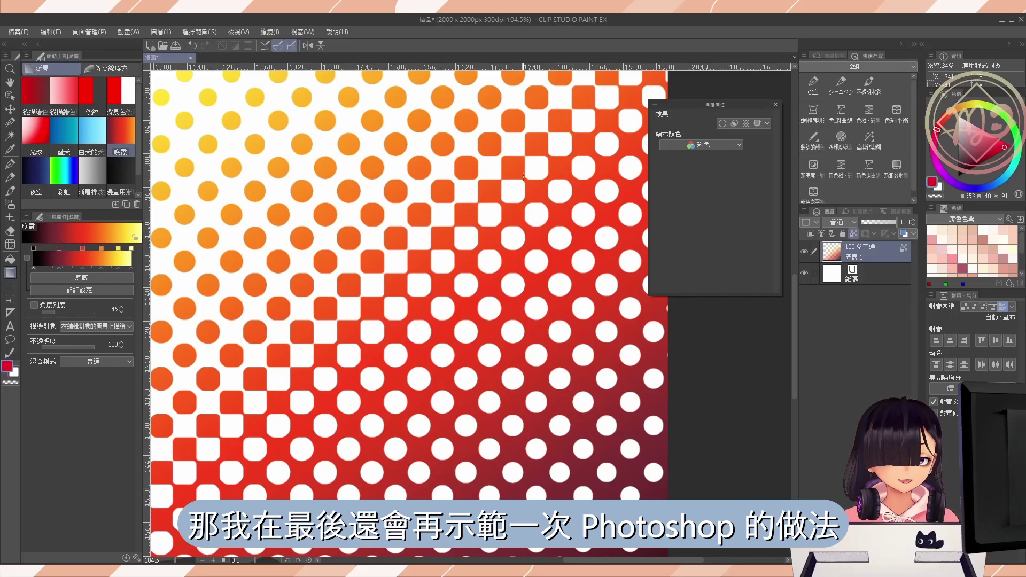
Circle the square-shaped dots in the middle of the halftone with a light blue stroke, and undo the stroke.
click(988, 134)
click(997, 182)
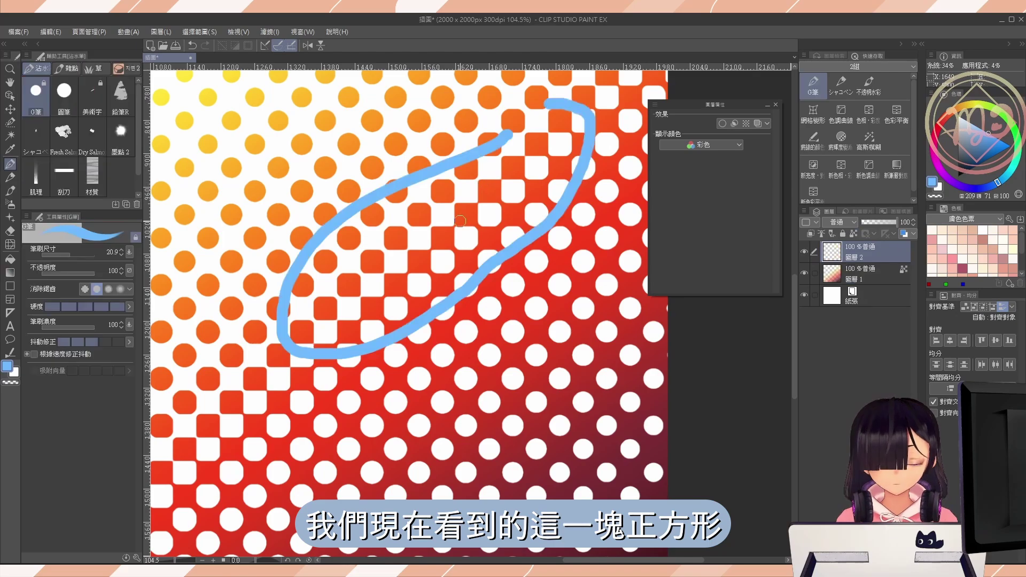
scroll(429, 307, down, 4)
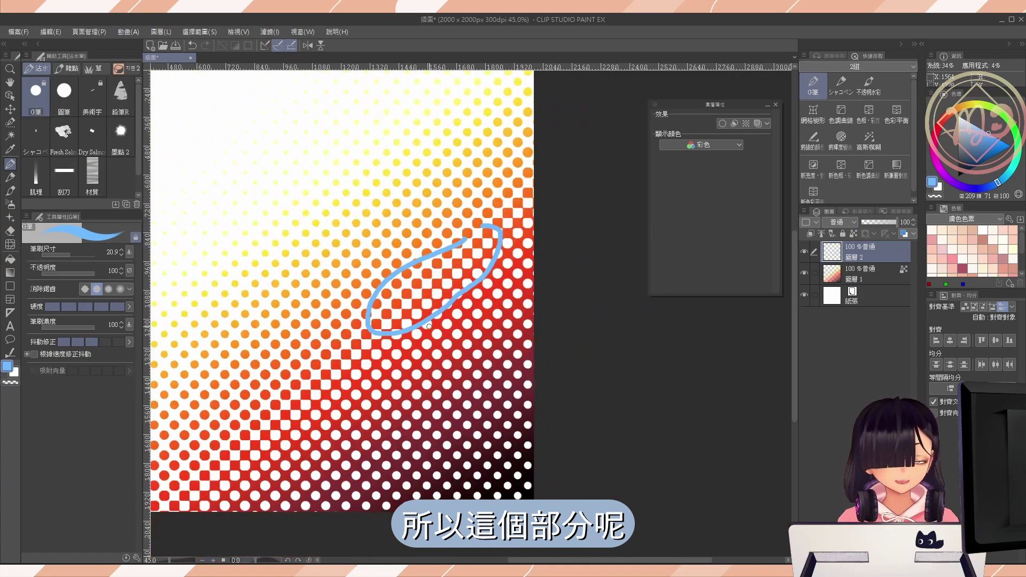
key(ctrl+z)
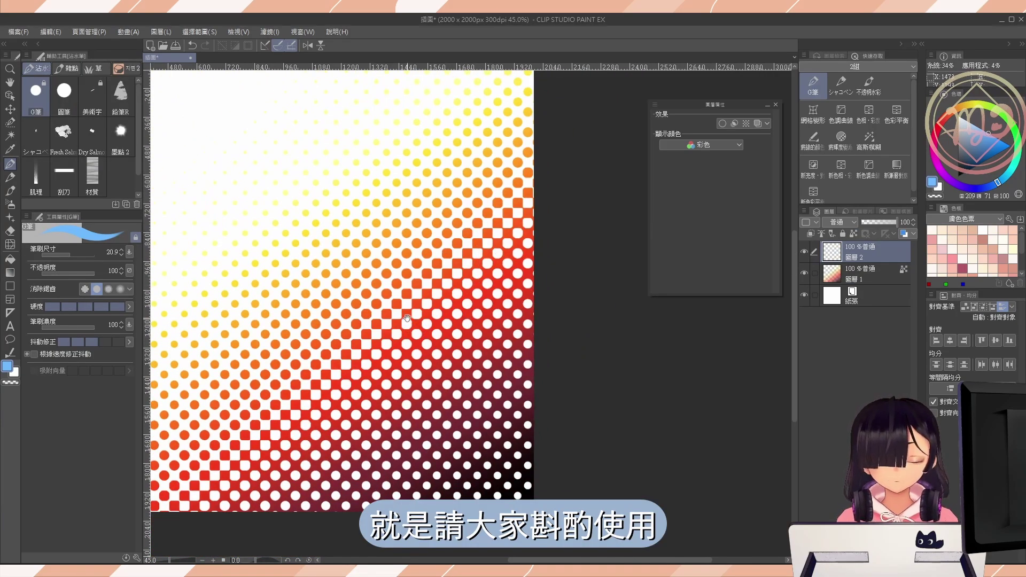
Delete the empty annotation layer and the coloured halftone layer below it.
mouse_move(426, 357)
mouse_down()
mouse_move(462, 356)
mouse_move(511, 395)
mouse_move(510, 408)
mouse_up()
drag(491, 327, 457, 319)
drag(543, 403, 542, 356)
scroll(542, 356, down, 1)
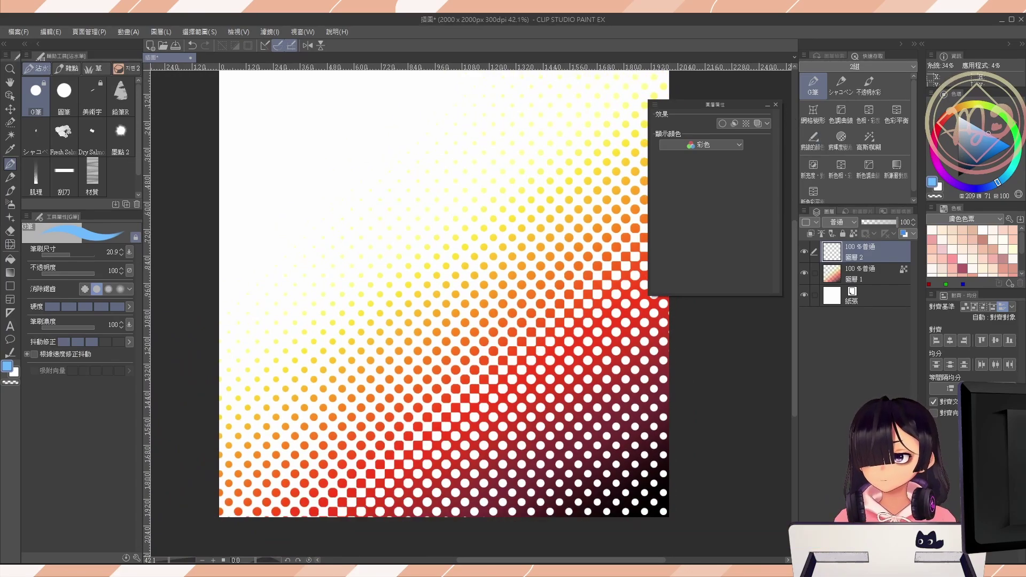
key(Delete)
key(Delete)
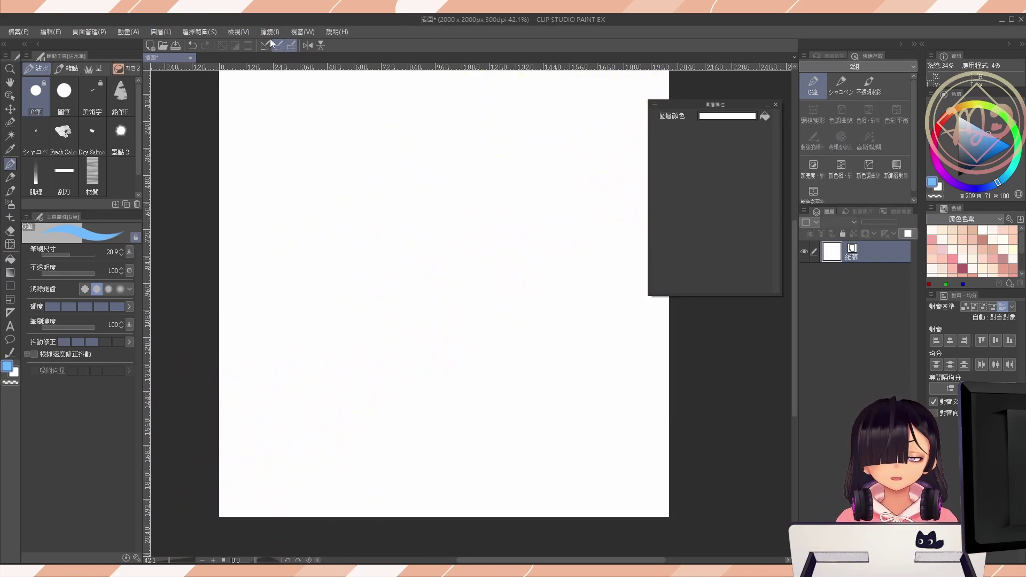
Add a new layer and draw a diagonal gradient on it from light blue at the lower right to transparent at the upper left.
click(12, 273)
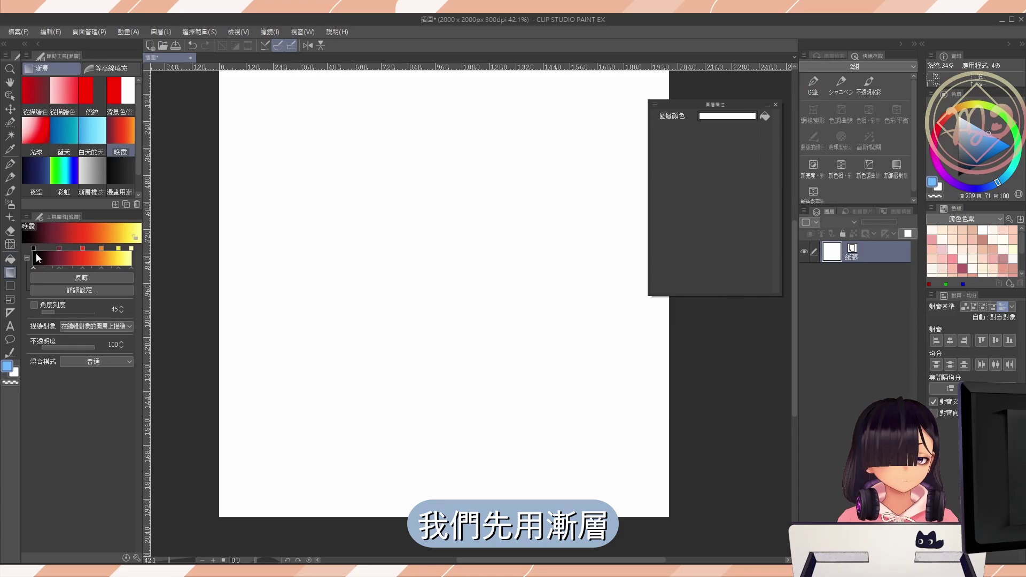
click(35, 91)
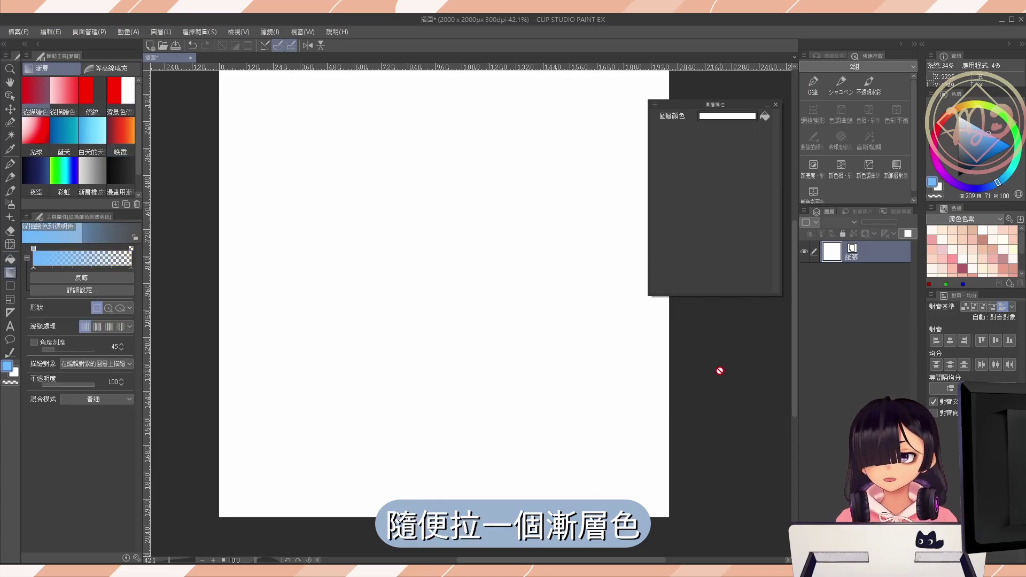
scroll(630, 421, left, 1)
scroll(634, 476, right, 1)
key(ctrl+shift+n)
mouse_move(636, 452)
mouse_down()
mouse_move(495, 243)
mouse_move(506, 267)
mouse_up()
scroll(506, 268, down, 3)
key(ctrl+z)
drag(555, 398, 428, 236)
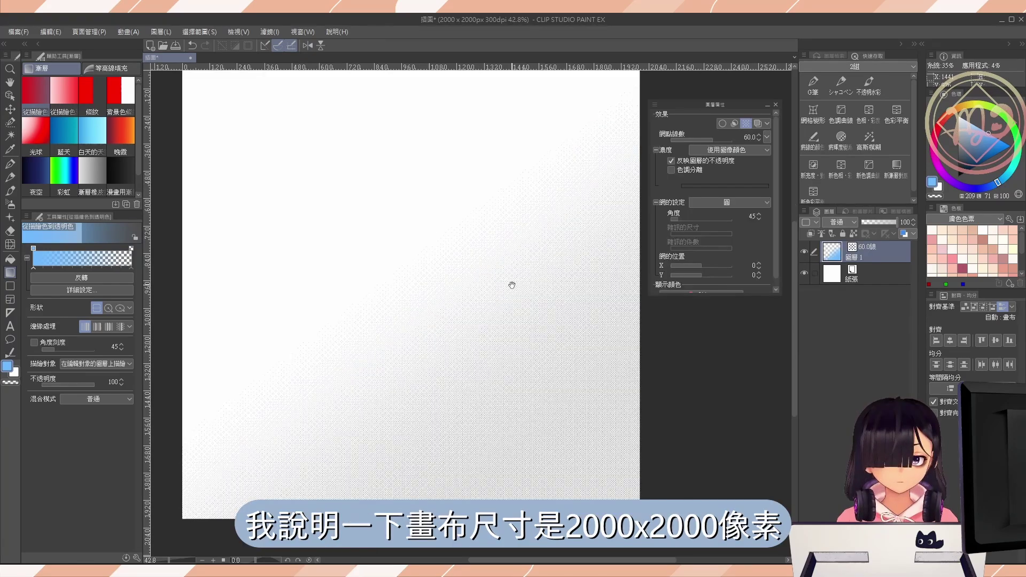
drag(511, 285, 515, 290)
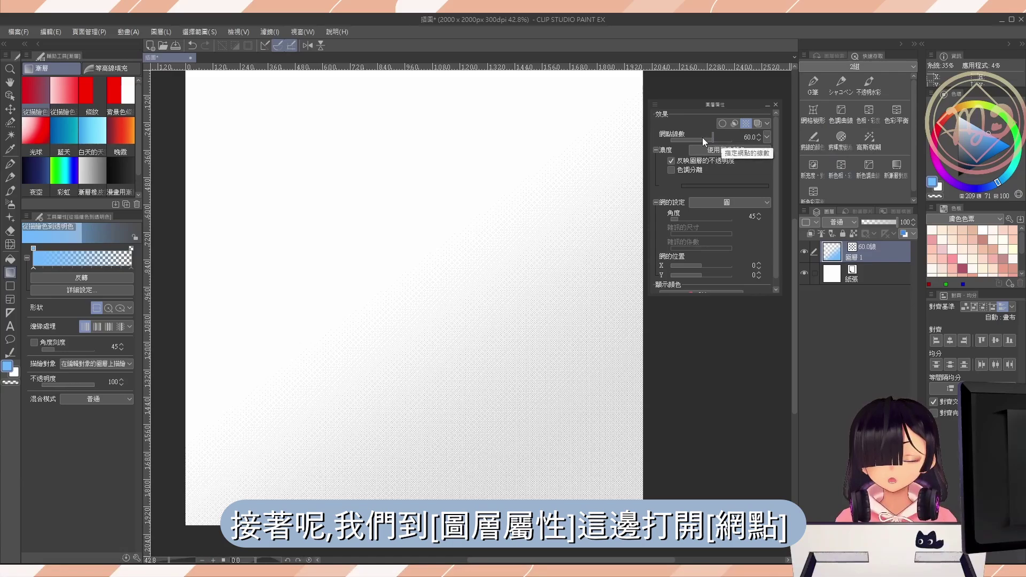
Enable the Tone effect on the gradient layer and set the tone frequency to 5.0 lines.
drag(711, 105, 711, 97)
click(747, 115)
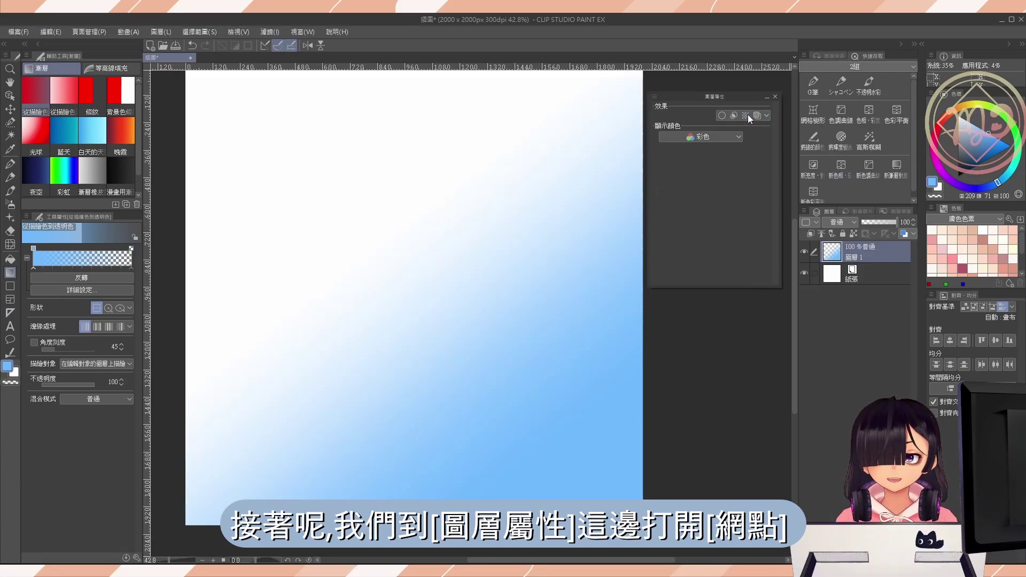
click(747, 115)
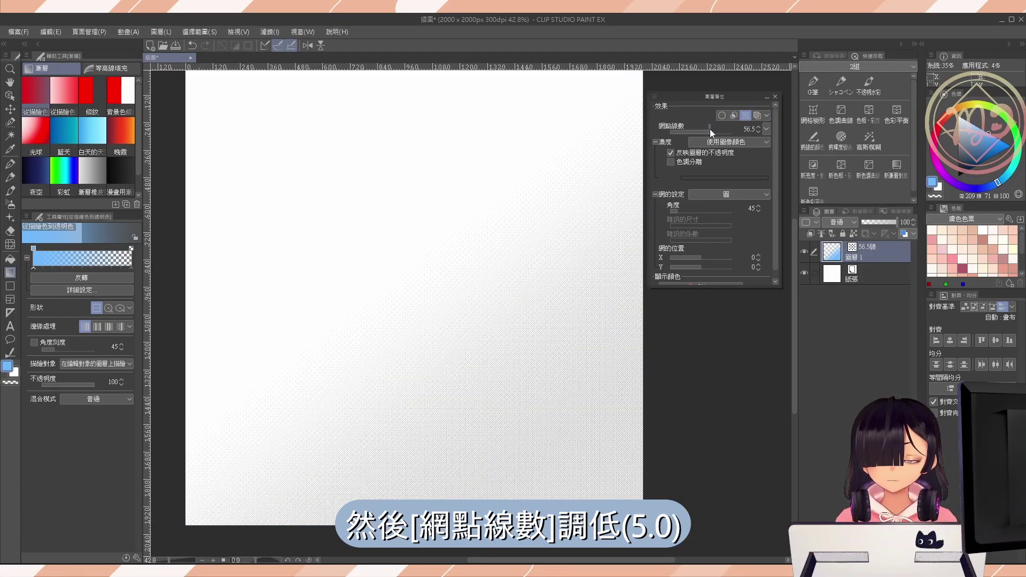
drag(710, 130, 658, 136)
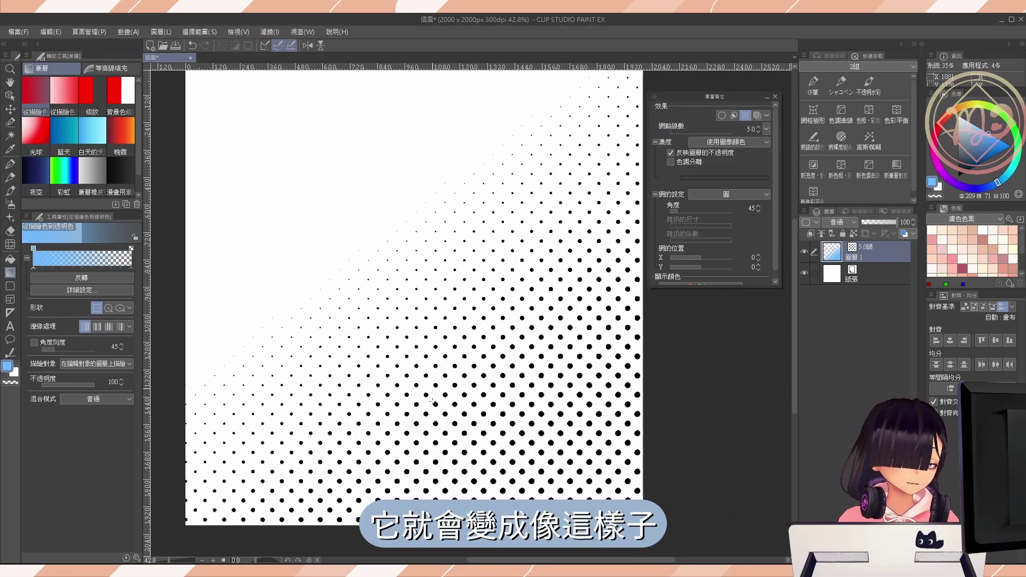
scroll(414, 435, up, 6)
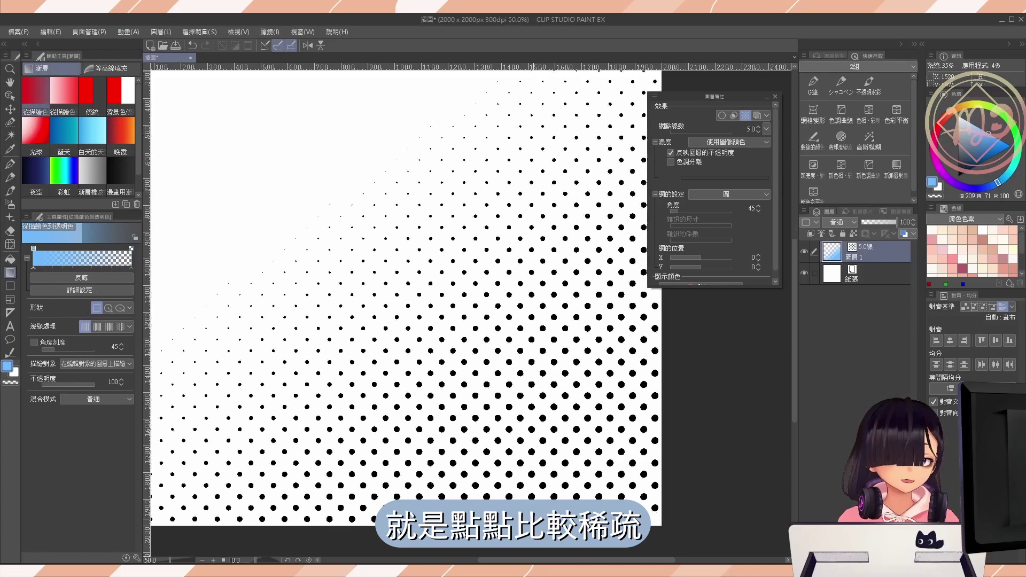
scroll(532, 462, down, 6)
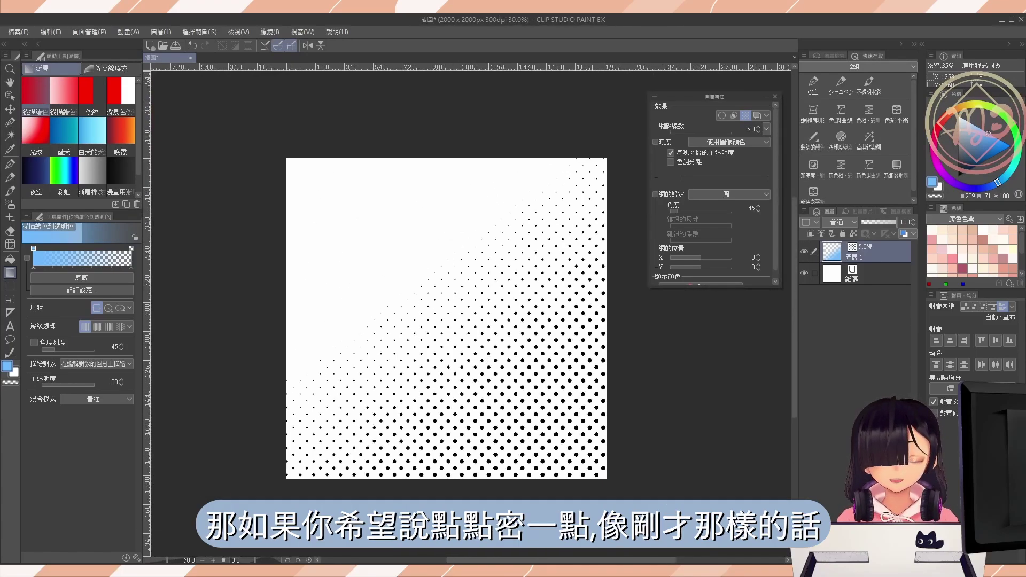
Clear the layer and redraw the diagonal gradient in black, with white fading in from the lower-right corner.
key(Delete)
drag(983, 159, 901, 248)
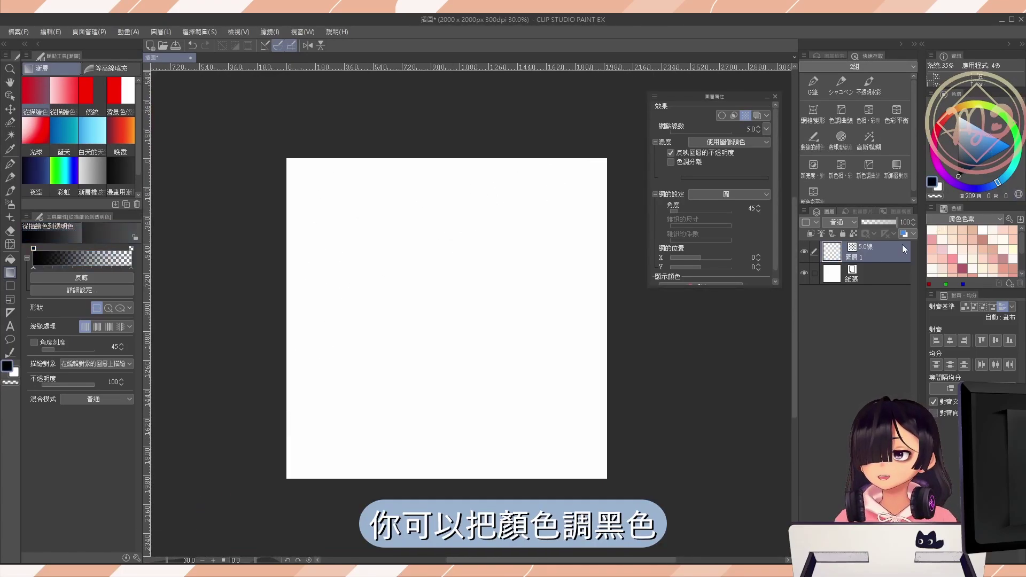
drag(514, 458, 376, 230)
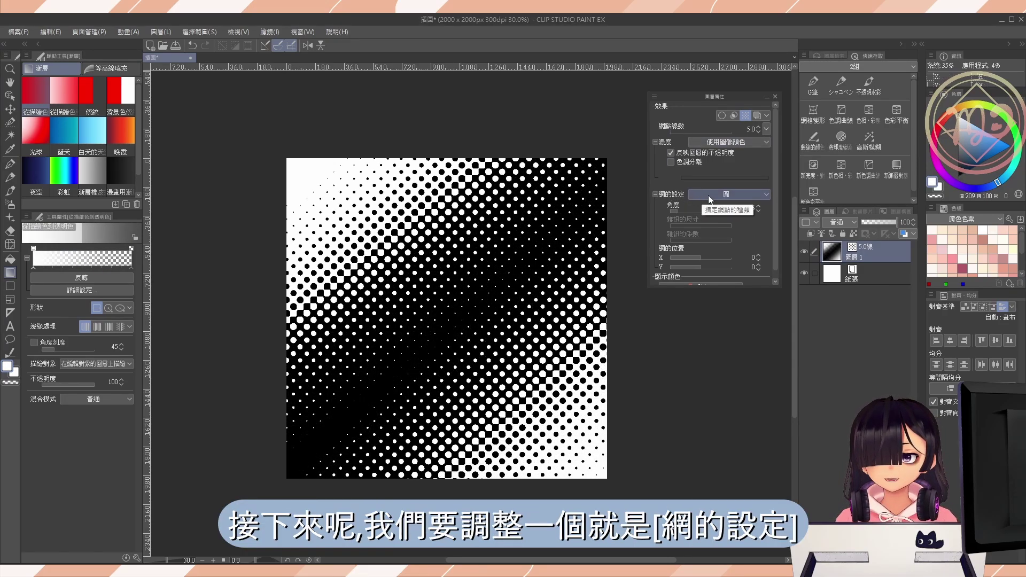
Try the star shape for the tone dots, and restore the circle shape.
click(710, 196)
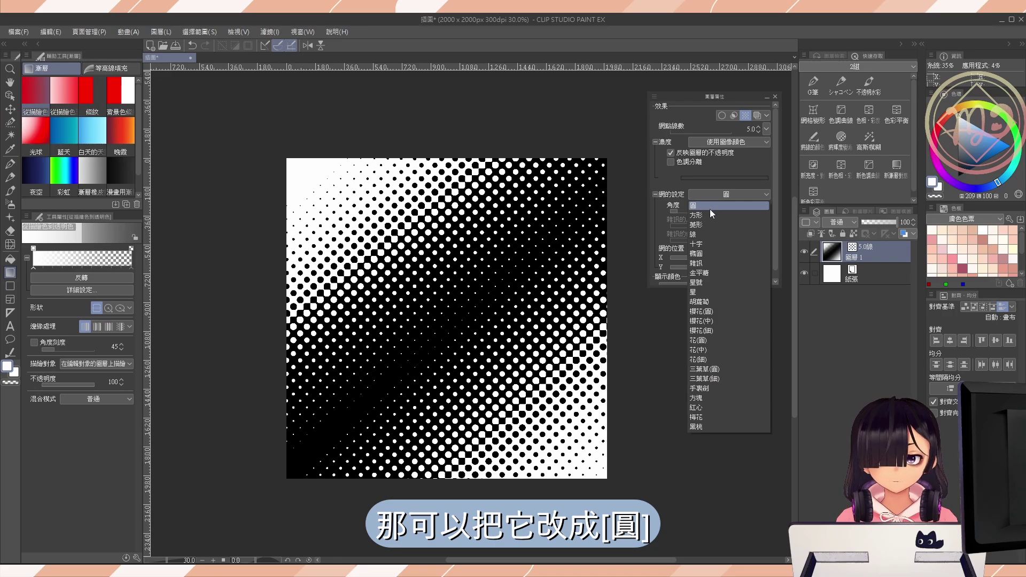
click(696, 292)
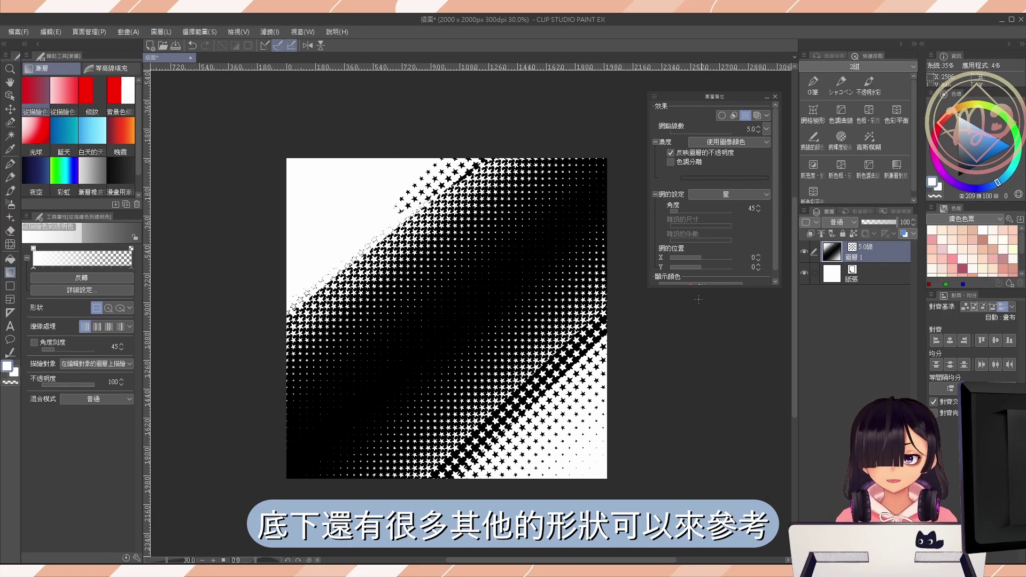
scroll(543, 456, up, 5)
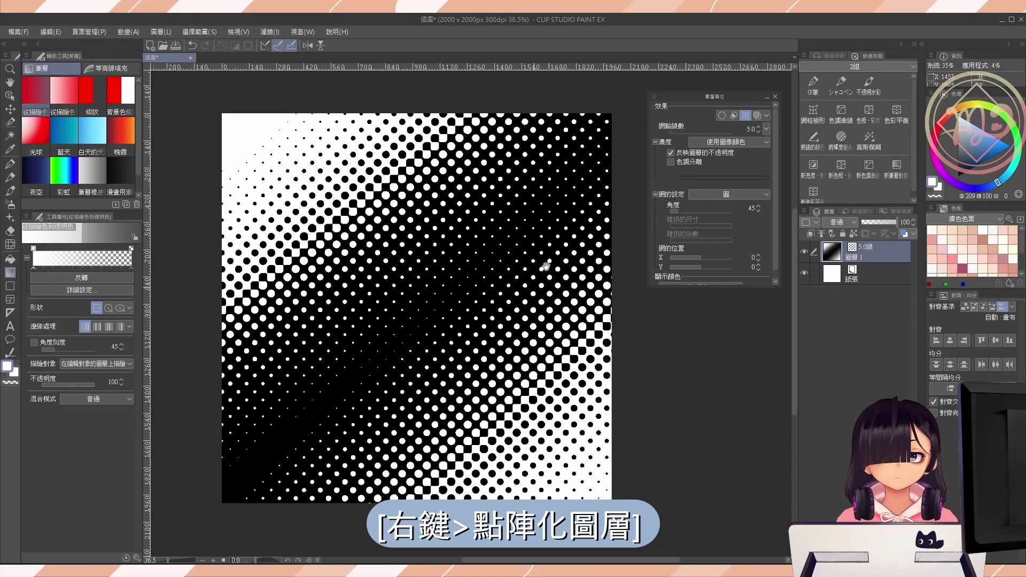
Rasterize the halftone layer.
right_click(879, 253)
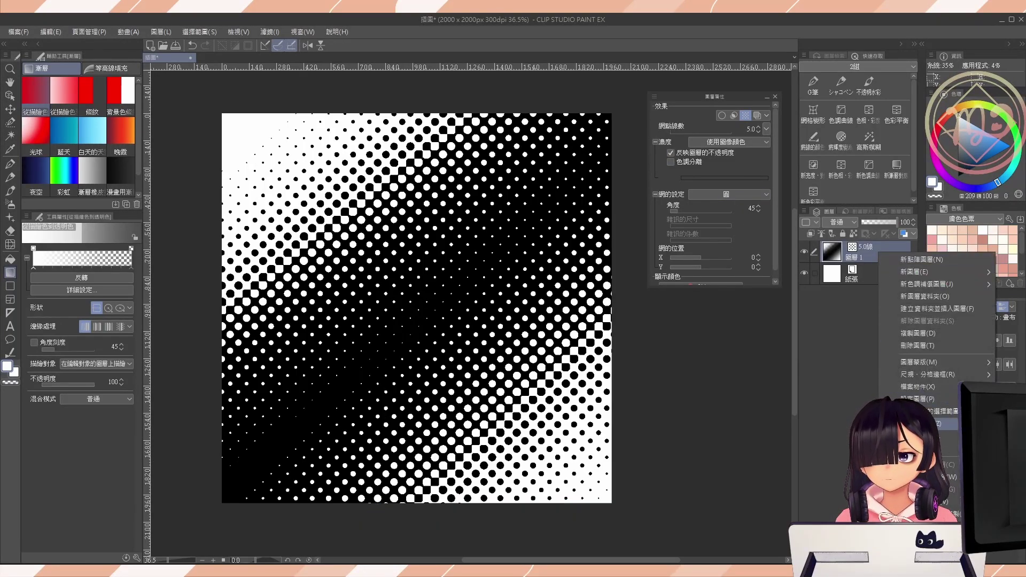
click(919, 424)
drag(554, 346, 545, 325)
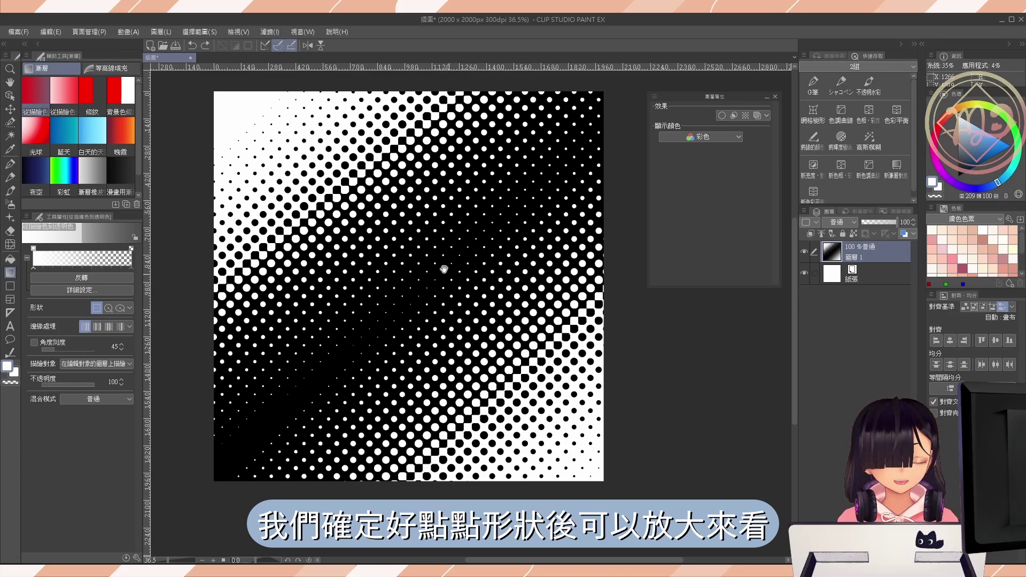
Examine the edges of the rasterized dots at high magnification for jaggedness.
drag(491, 347, 560, 390)
drag(535, 270, 438, 281)
mouse_move(428, 276)
mouse_down()
mouse_move(469, 302)
mouse_move(414, 279)
mouse_up()
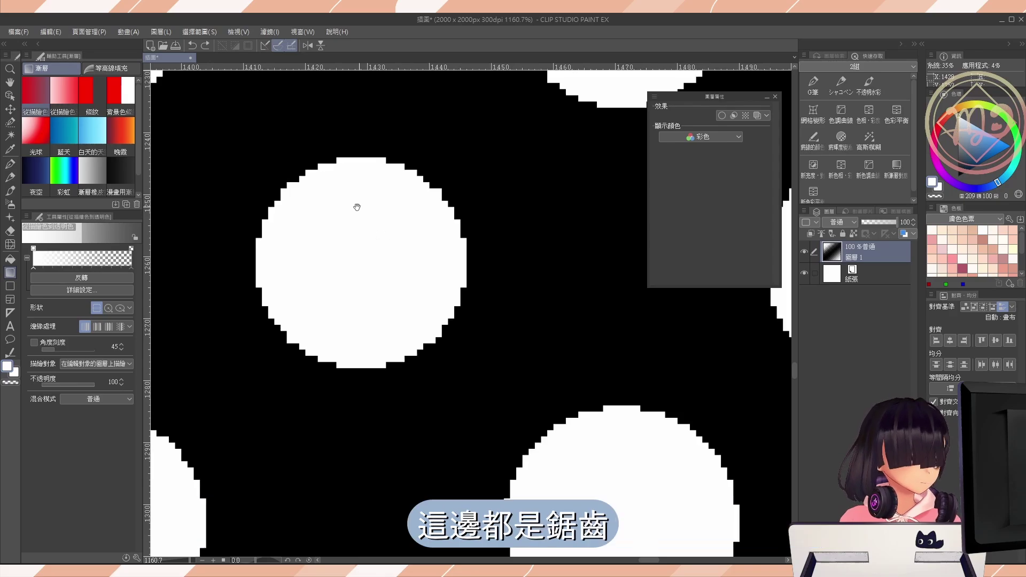
scroll(419, 220, down, 10)
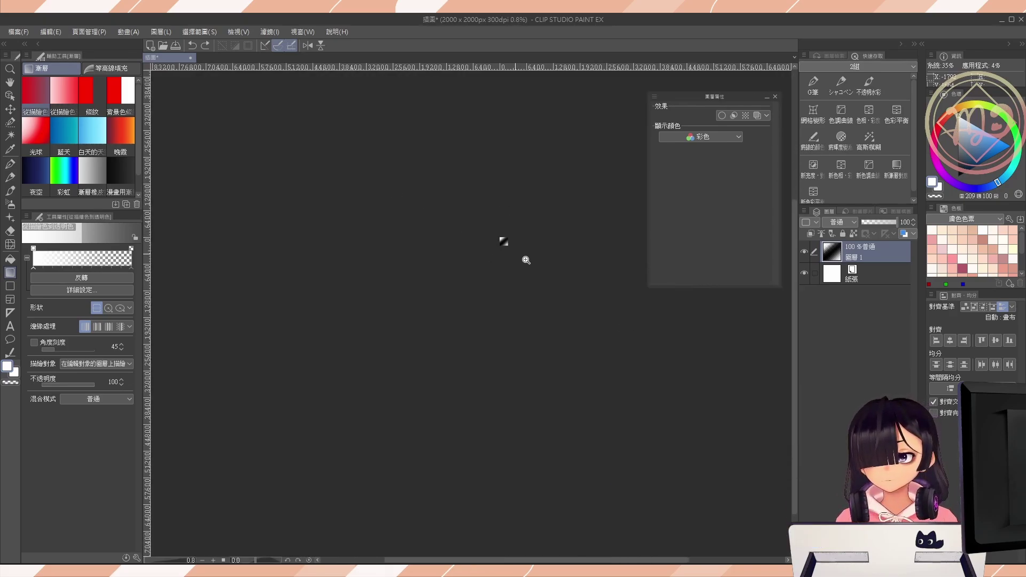
scroll(408, 248, up, 5)
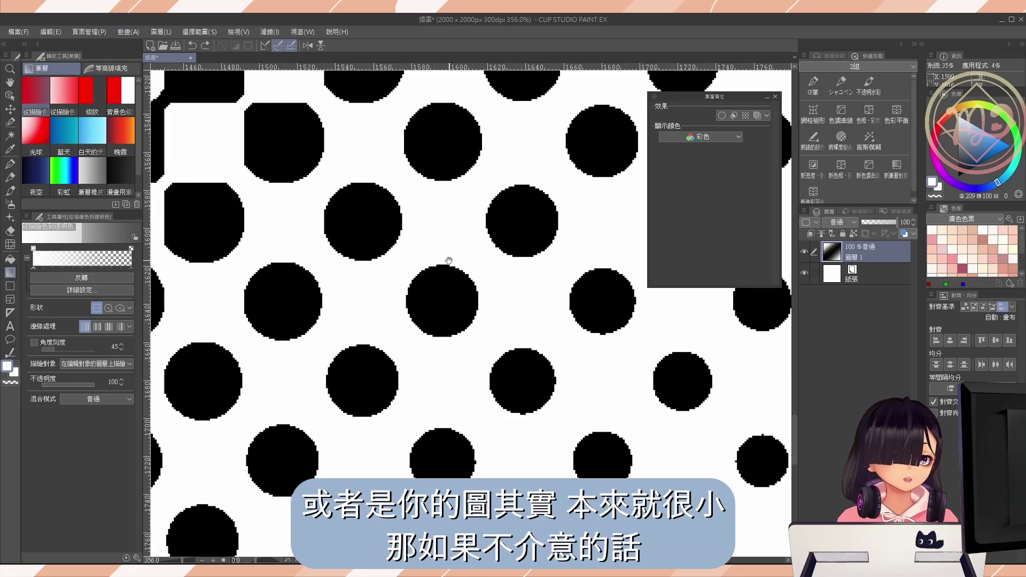
scroll(466, 263, down, 10)
Try scaling the halftone layer down to 51% and check its dots up close.
key(ctrl+t)
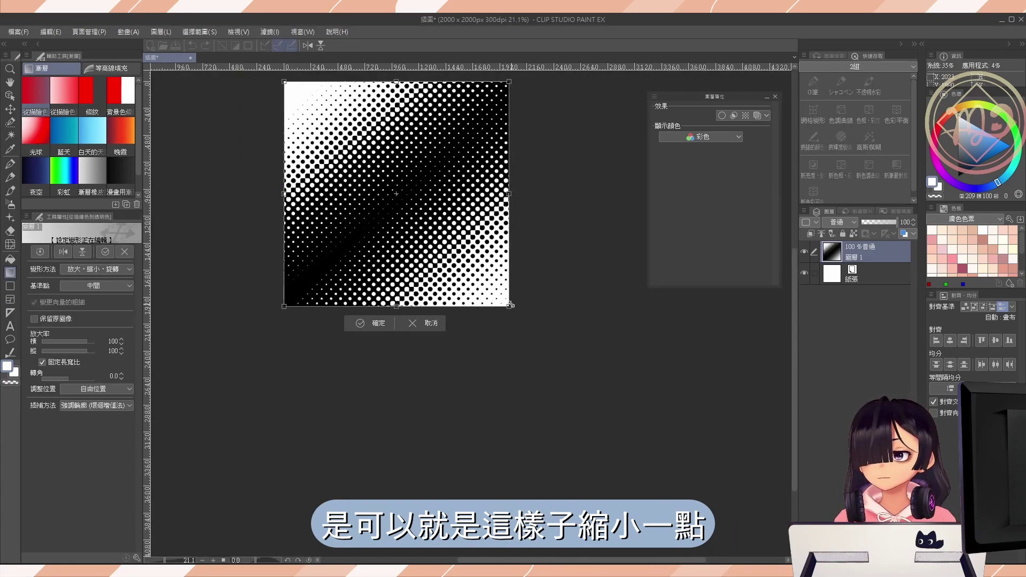
drag(511, 305, 399, 196)
scroll(460, 203, up, 8)
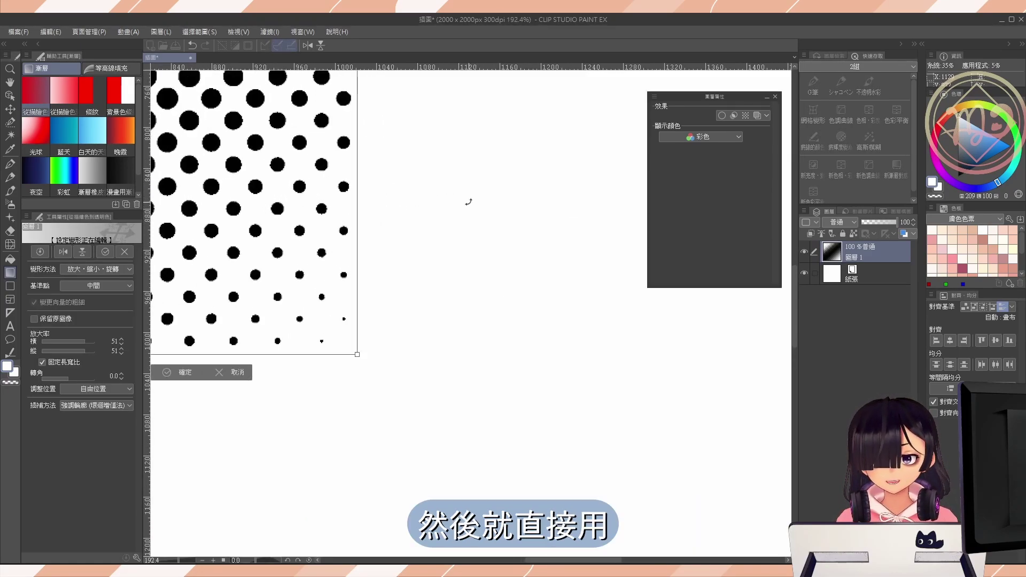
key(Return)
drag(342, 231, 615, 425)
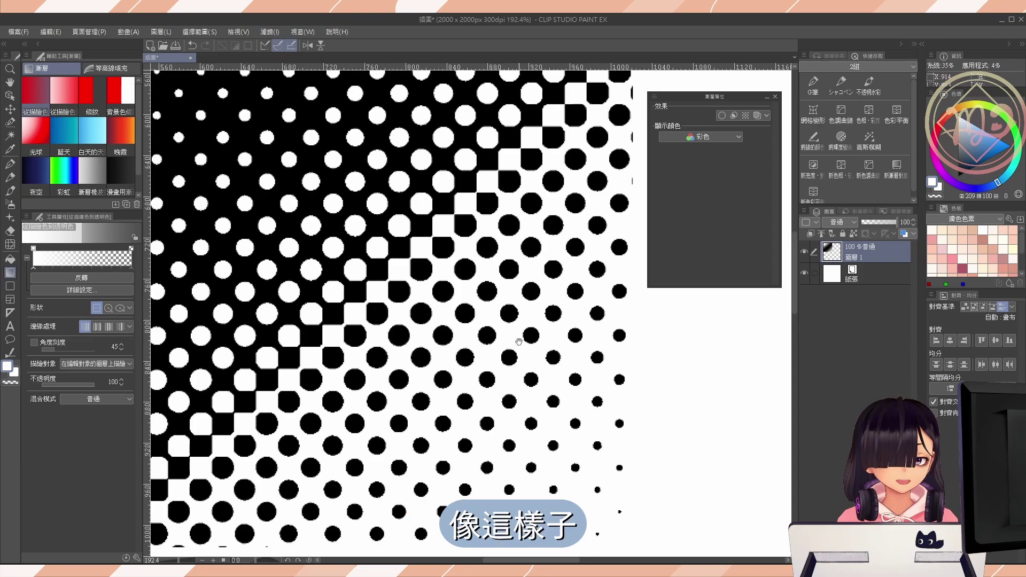
drag(518, 341, 561, 359)
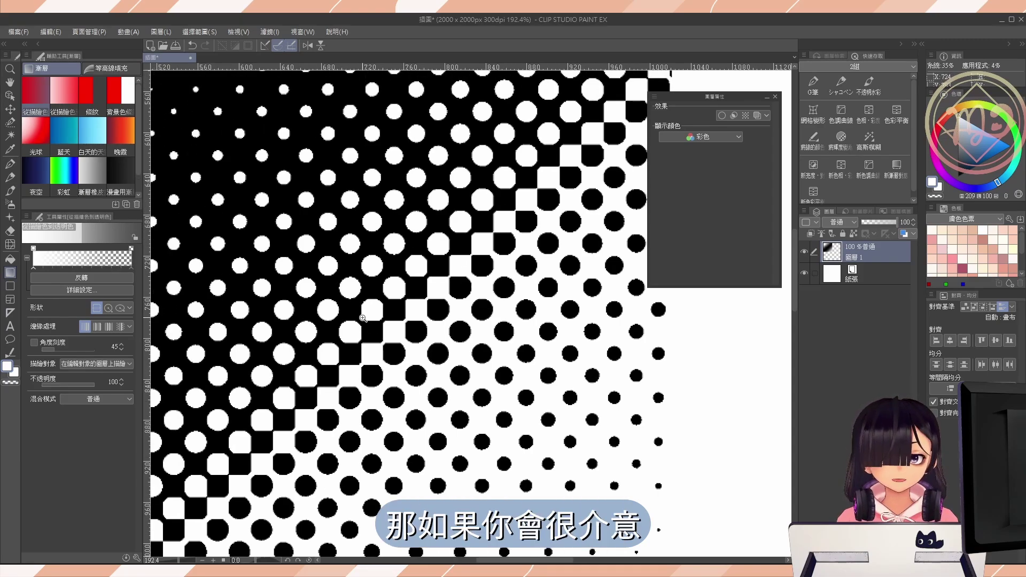
scroll(363, 318, down, 6)
Apply a Gaussian blur with a range of 12.55 to the halftone layer.
click(270, 32)
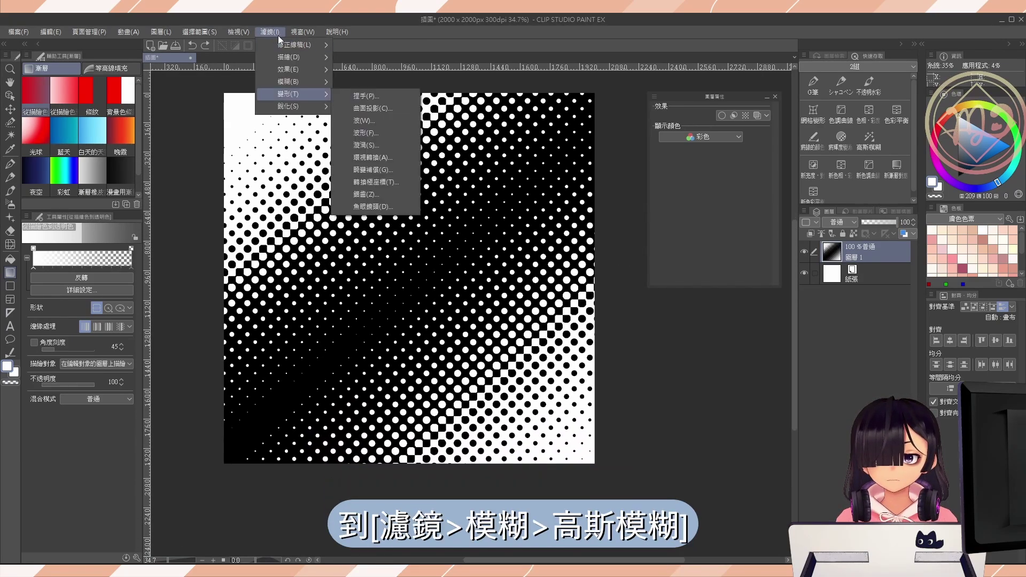
mouse_move(291, 82)
click(372, 157)
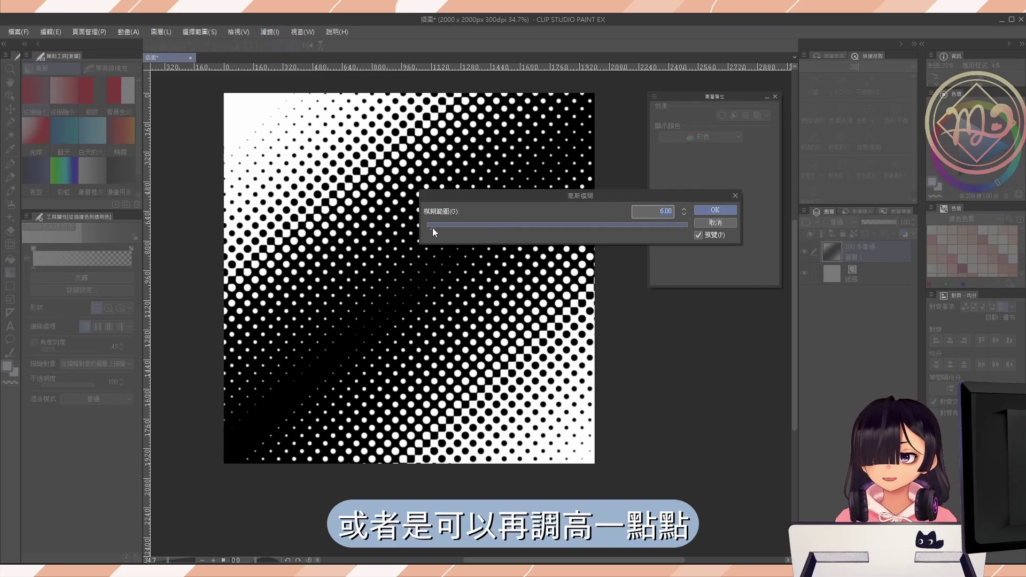
mouse_move(431, 227)
mouse_down()
mouse_move(488, 227)
mouse_move(442, 230)
mouse_up()
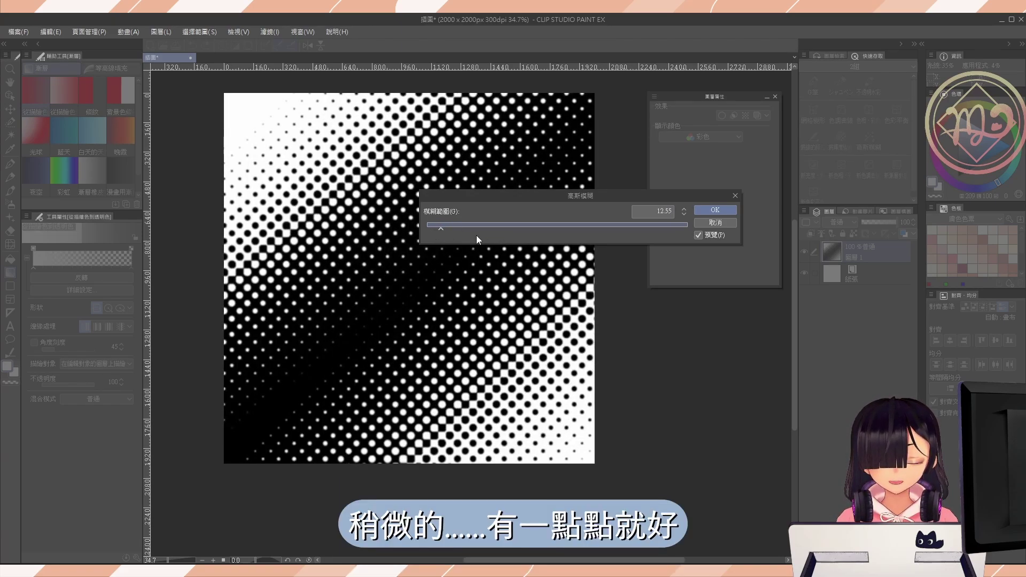
click(713, 211)
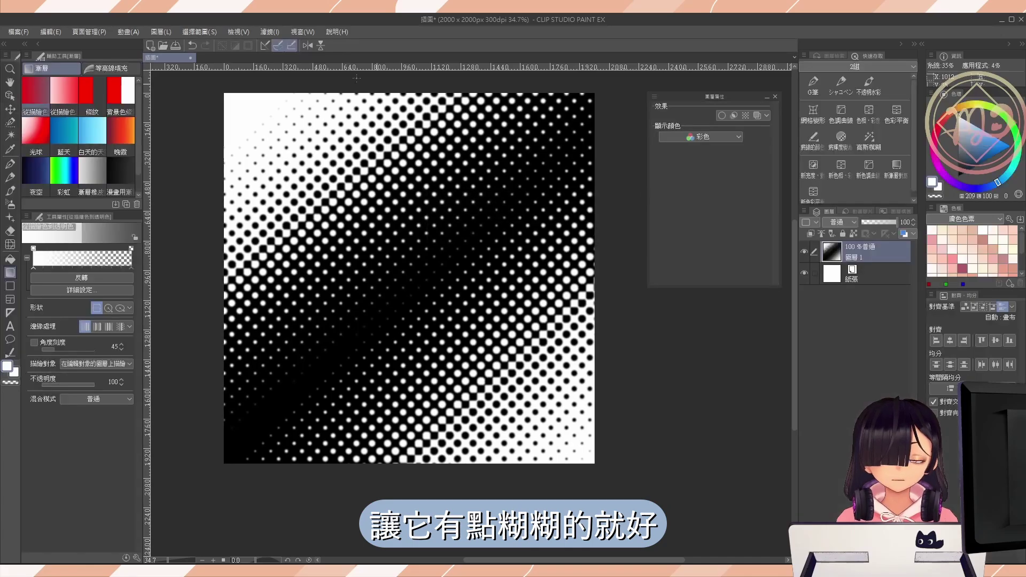
Apply USM sharpening to the halftone layer with radius 255, strength 255 and threshold 0.
click(270, 32)
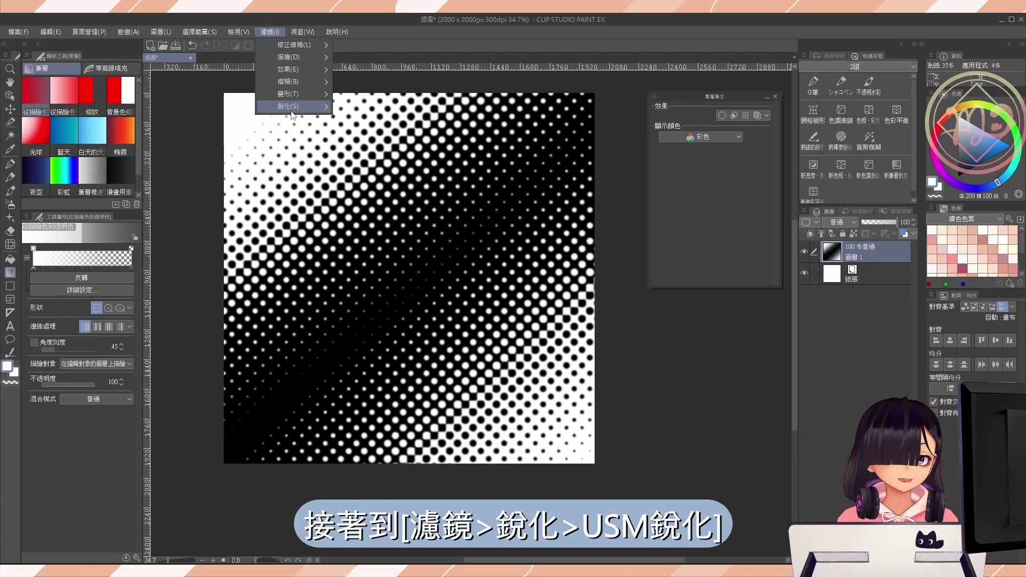
mouse_move(302, 107)
click(364, 109)
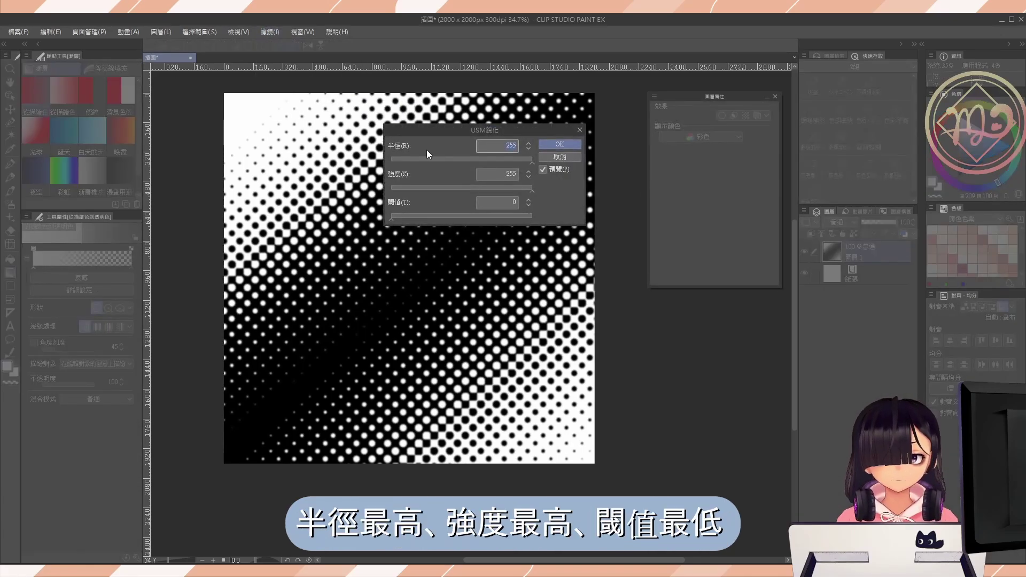
drag(419, 159, 563, 165)
drag(429, 187, 488, 187)
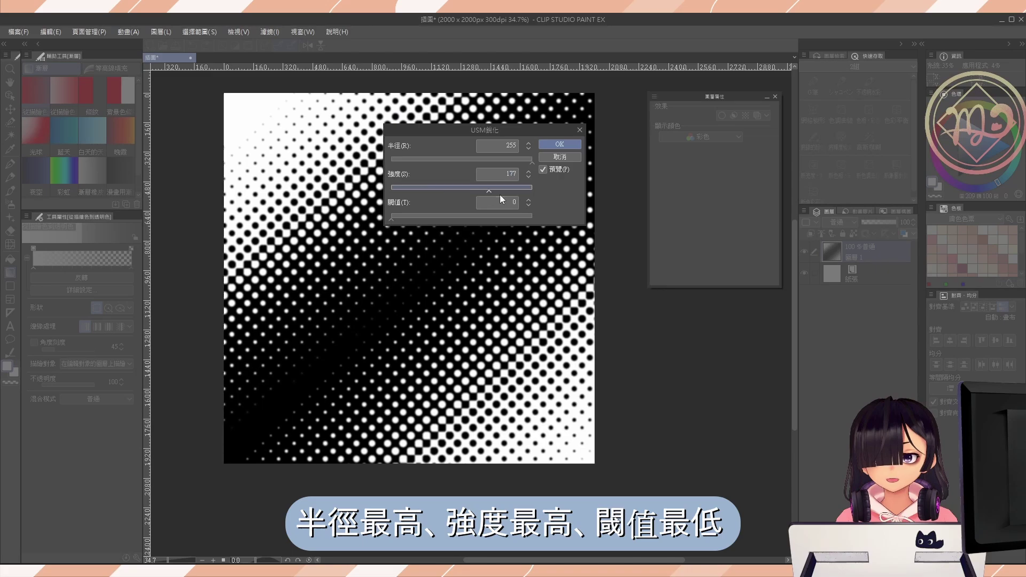
drag(442, 216, 382, 219)
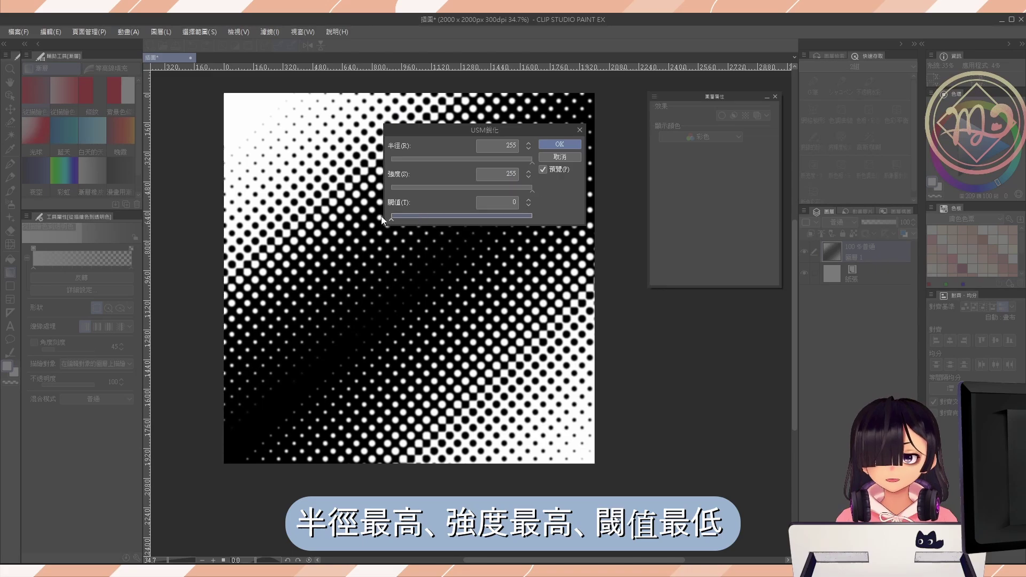
click(560, 144)
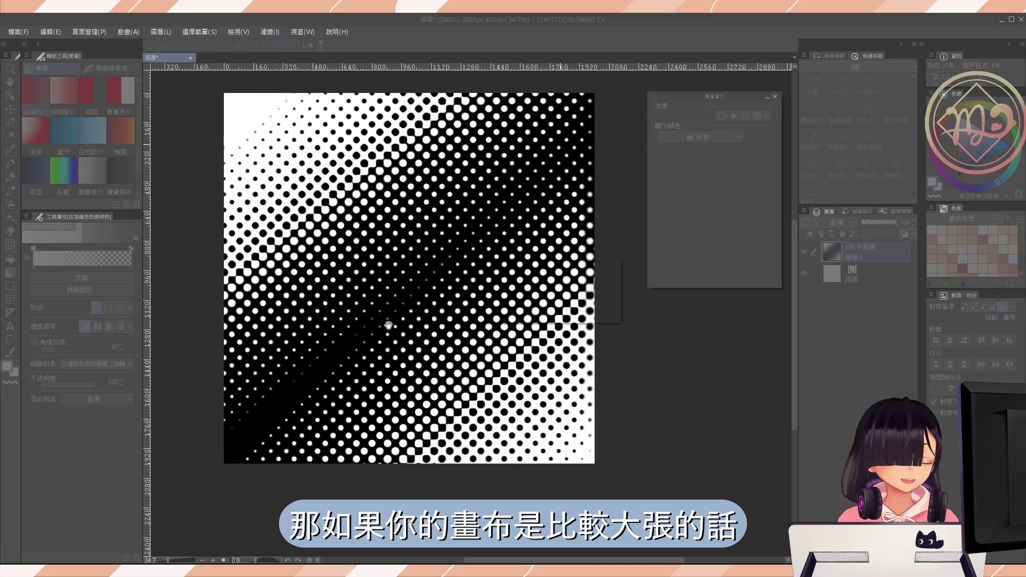
Apply USM sharpening a second time with the same 255, 255, 0 settings and check a dot's edge up close.
drag(461, 342, 535, 369)
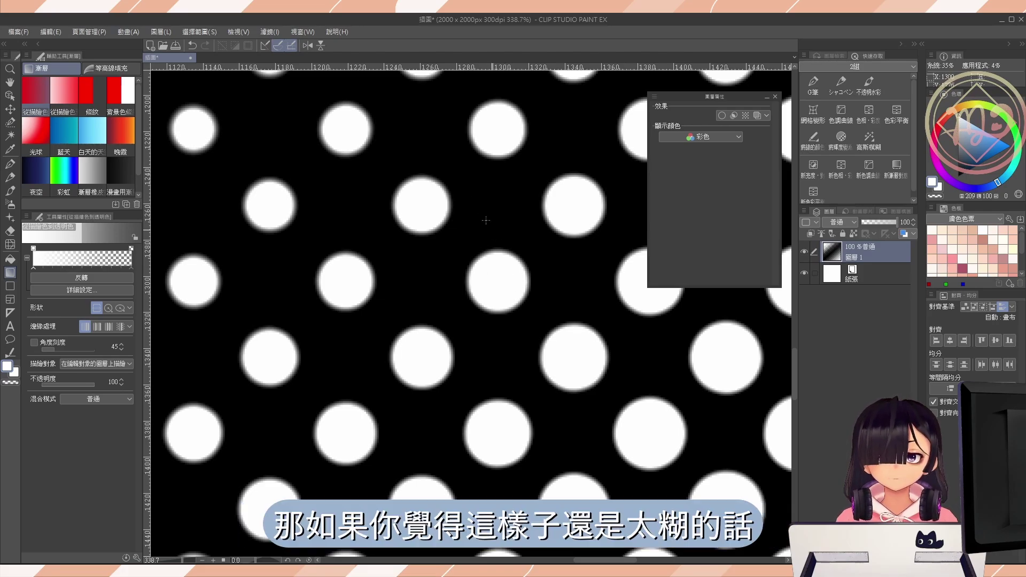
click(298, 32)
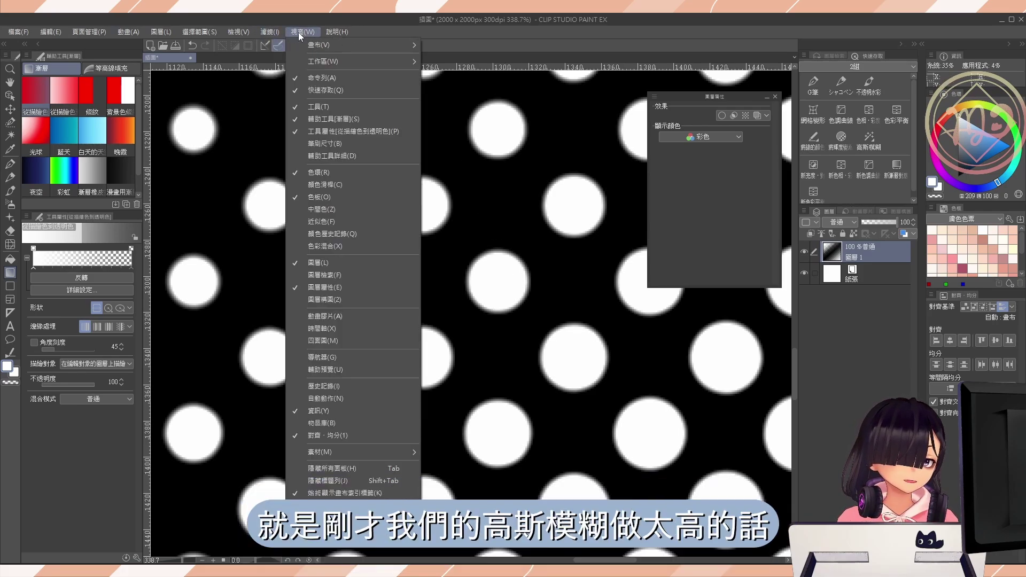
mouse_move(269, 32)
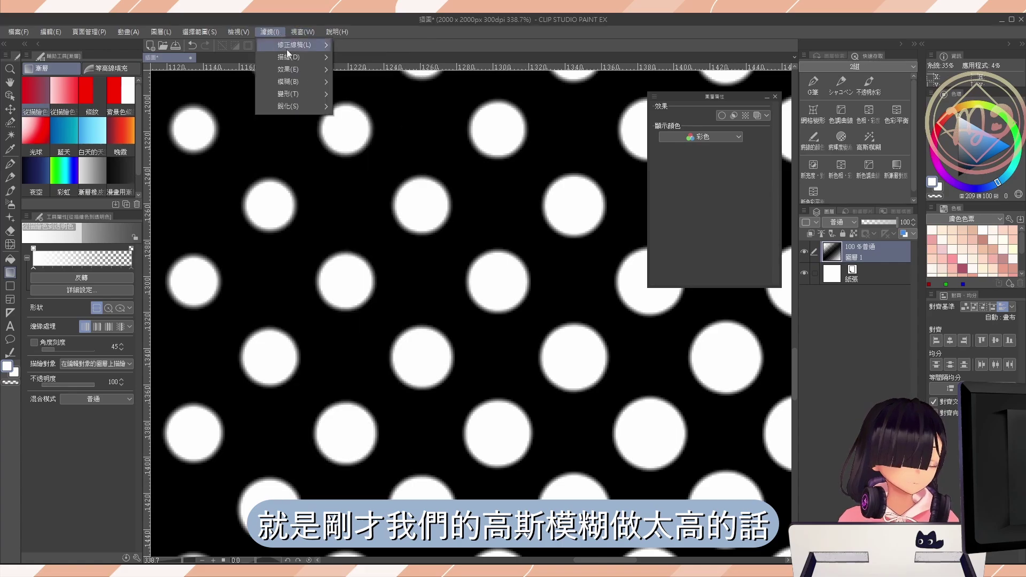
mouse_move(296, 106)
click(371, 107)
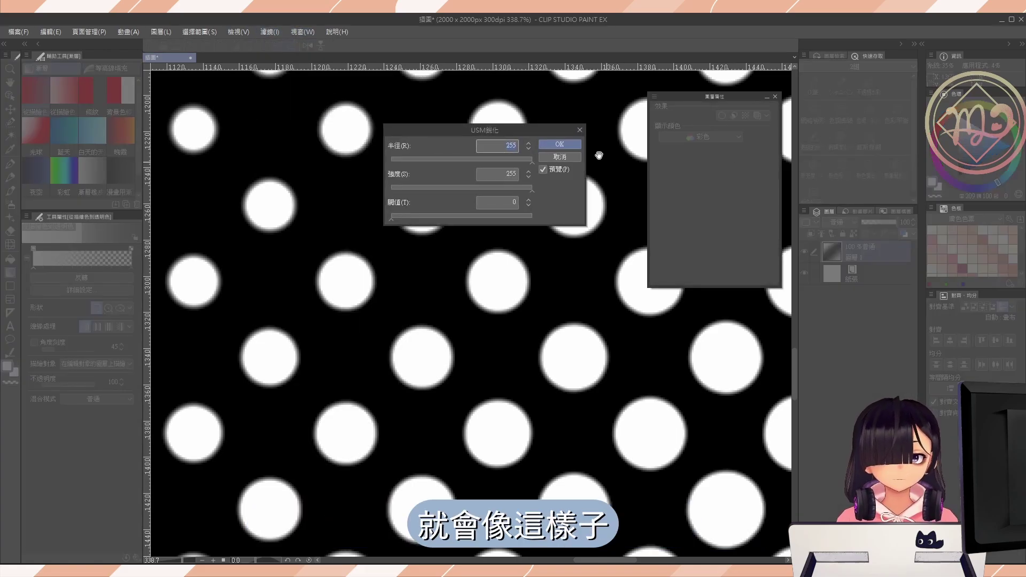
click(558, 143)
mouse_move(505, 316)
mouse_down()
mouse_move(436, 319)
mouse_move(443, 290)
mouse_move(489, 305)
mouse_up()
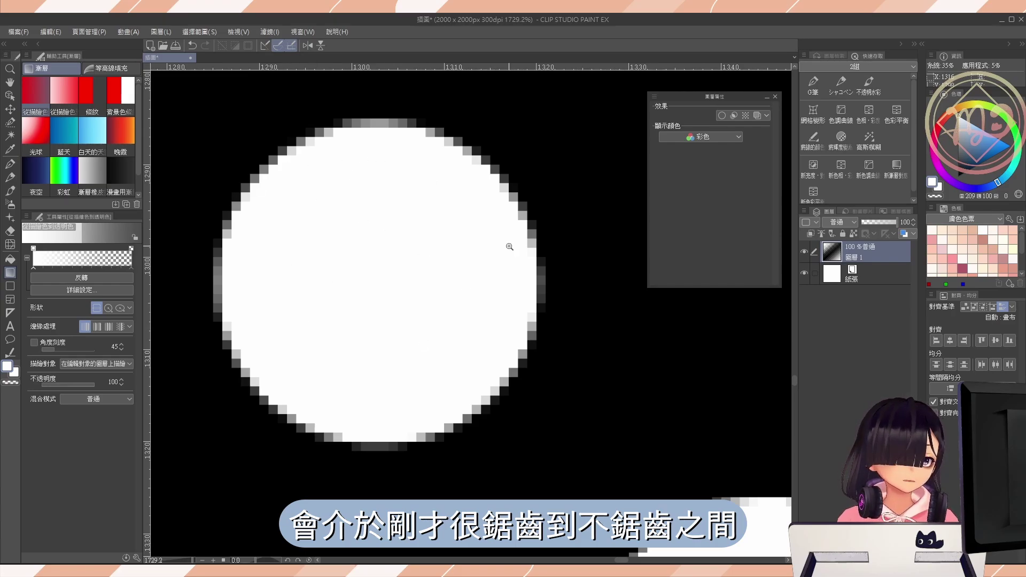
Convert the halftone layer's brightness to opacity and lock its transparent pixels.
scroll(509, 246, down, 15)
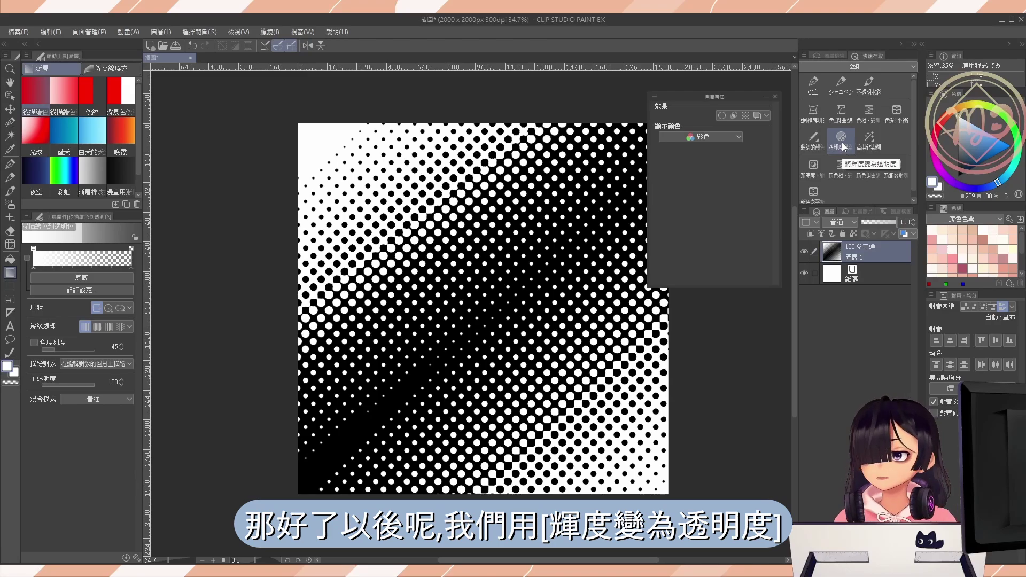
click(841, 140)
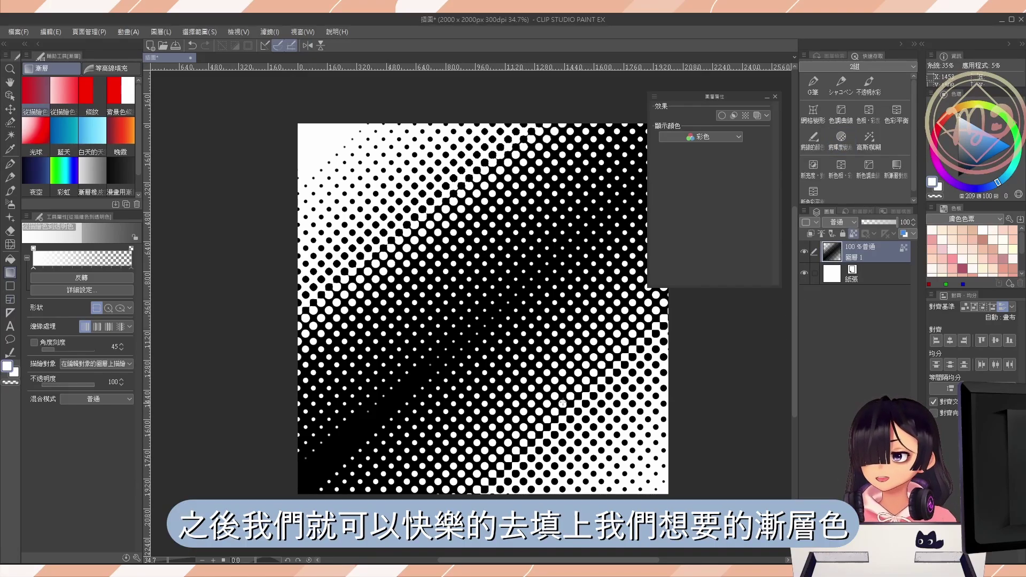
Recolour the dots diagonally with the daytime sky gradient, and replace it with the rainbow gradient.
drag(563, 403, 425, 273)
key(ctrl+z)
click(92, 140)
drag(546, 399, 396, 171)
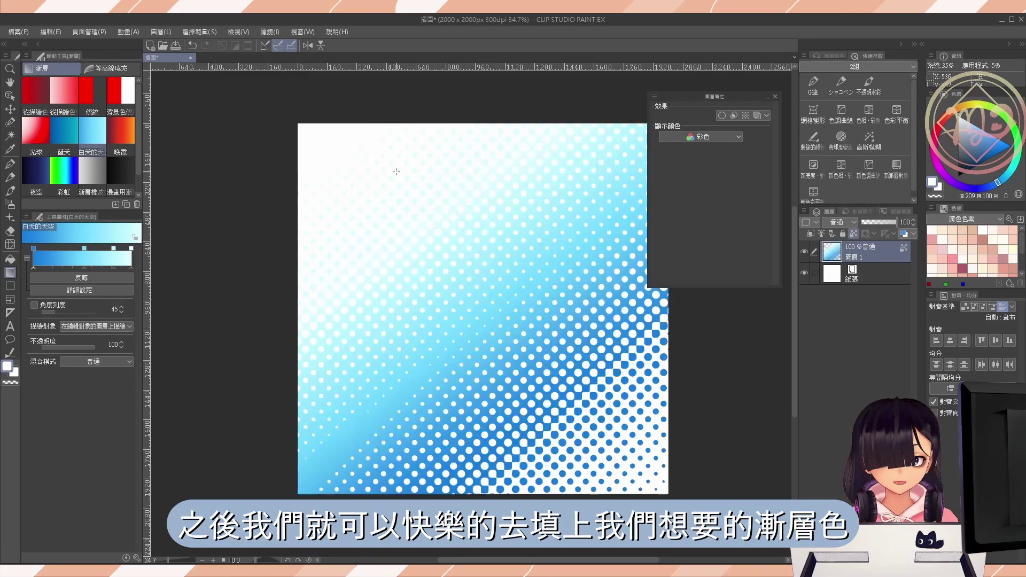
click(64, 170)
drag(633, 464, 378, 226)
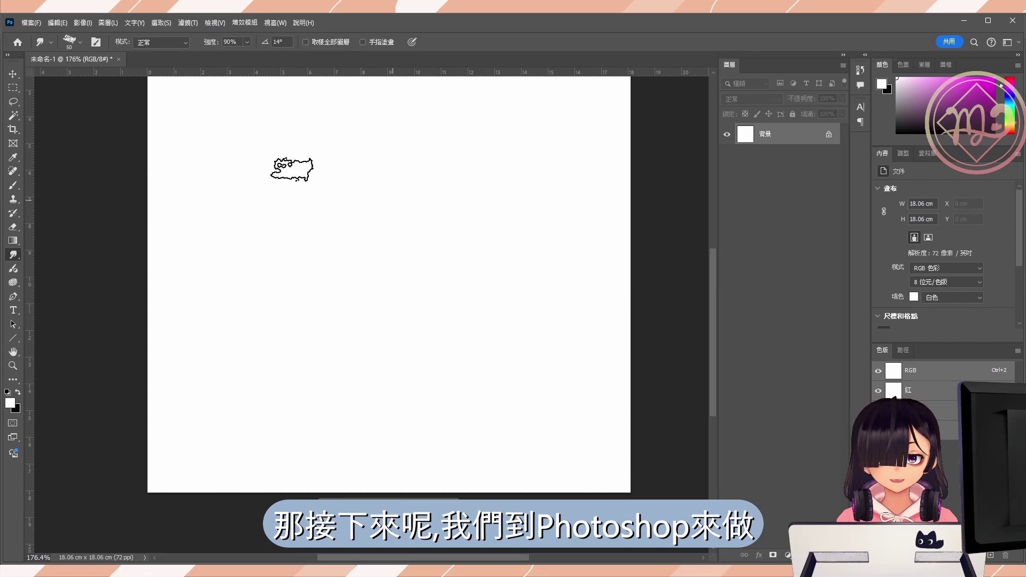
Switch to Photoshop, turn on Quick Mask mode and choose the basic black-to-white preset for the Gradient tool.
drag(292, 170, 313, 223)
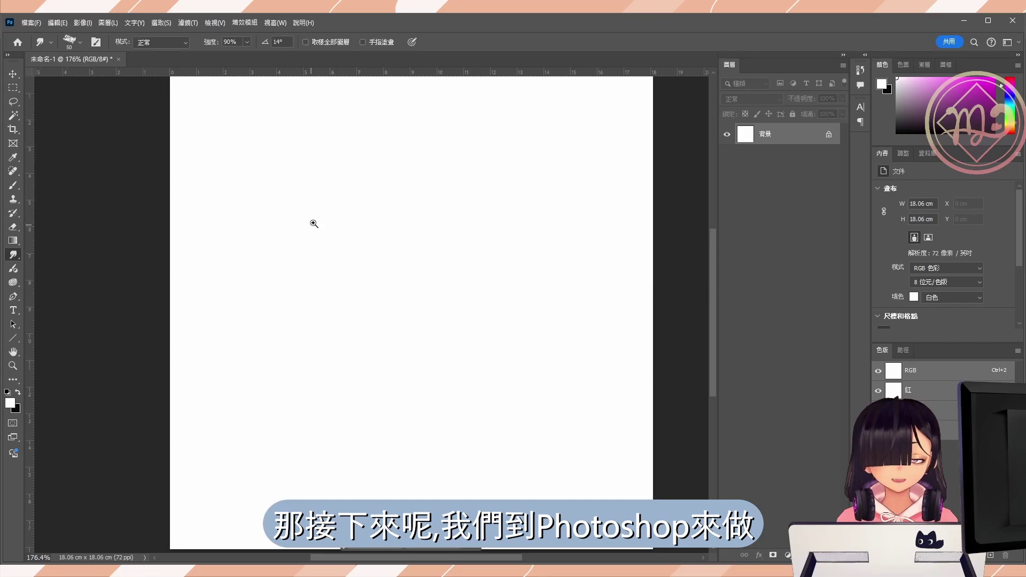
drag(376, 202, 364, 205)
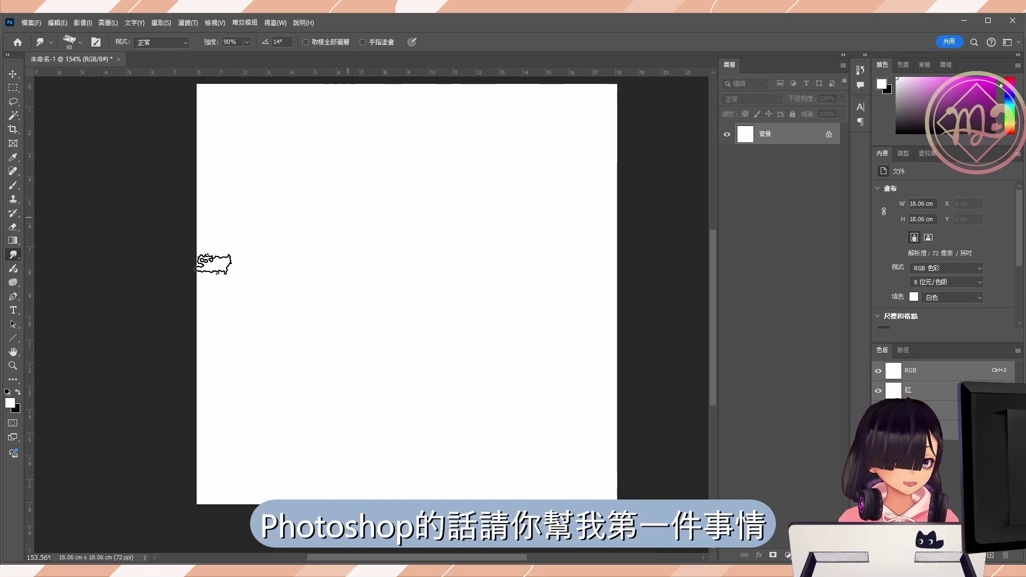
click(13, 424)
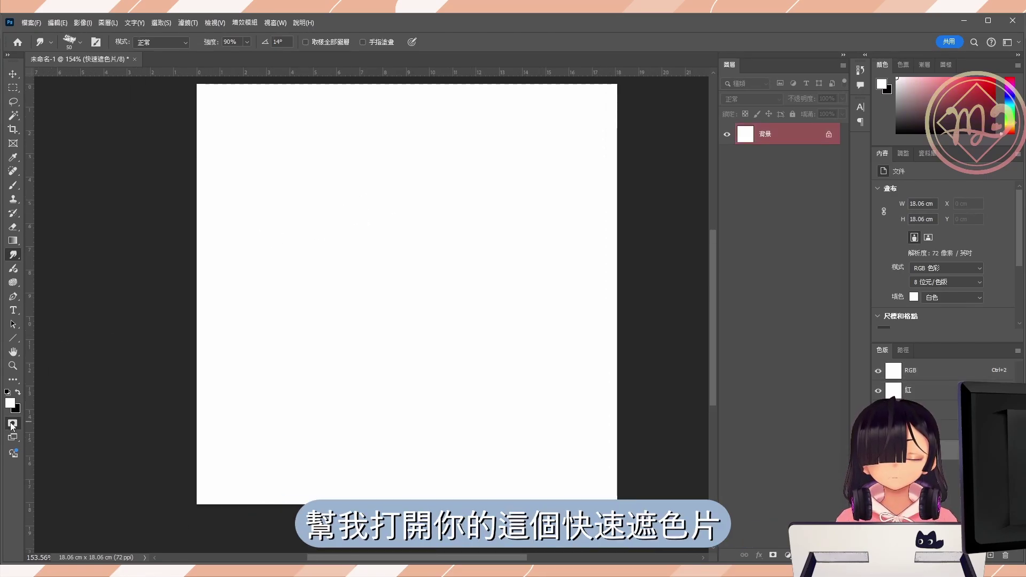
click(13, 241)
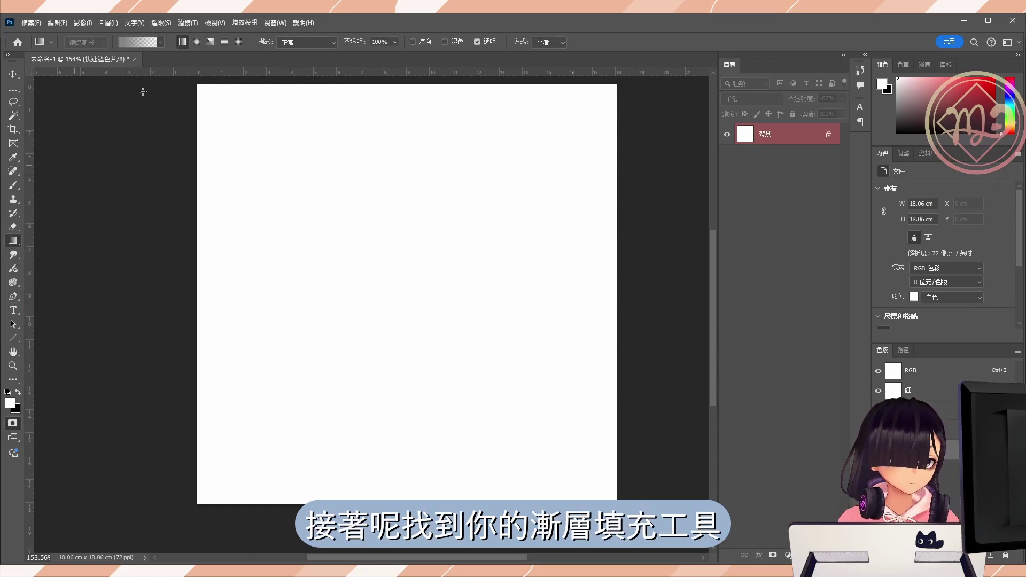
click(160, 42)
click(82, 63)
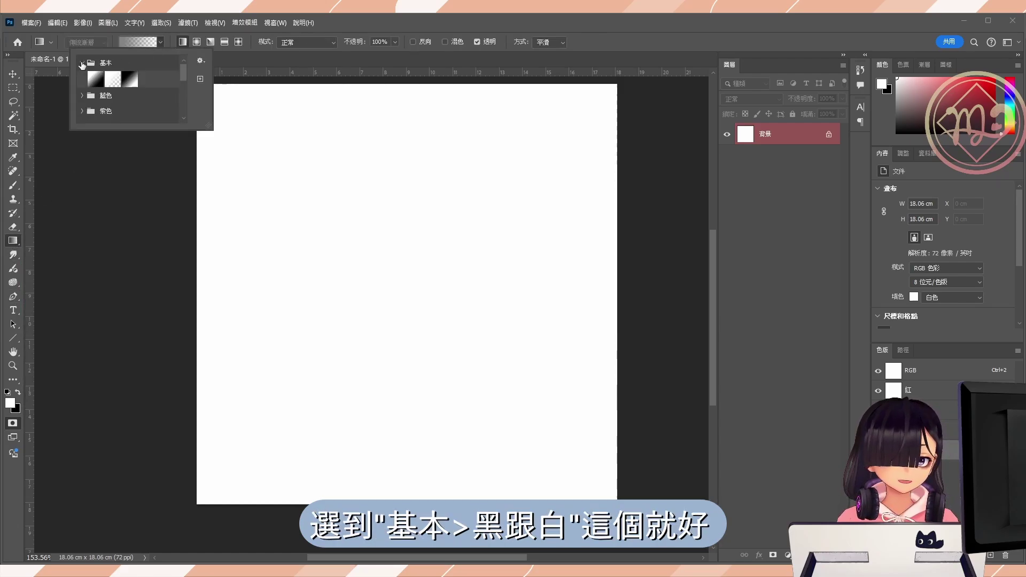
click(98, 86)
Draw a short diagonal gradient across the middle of the quick mask, masking the upper-left half and replacing trial gradients.
drag(226, 201, 515, 474)
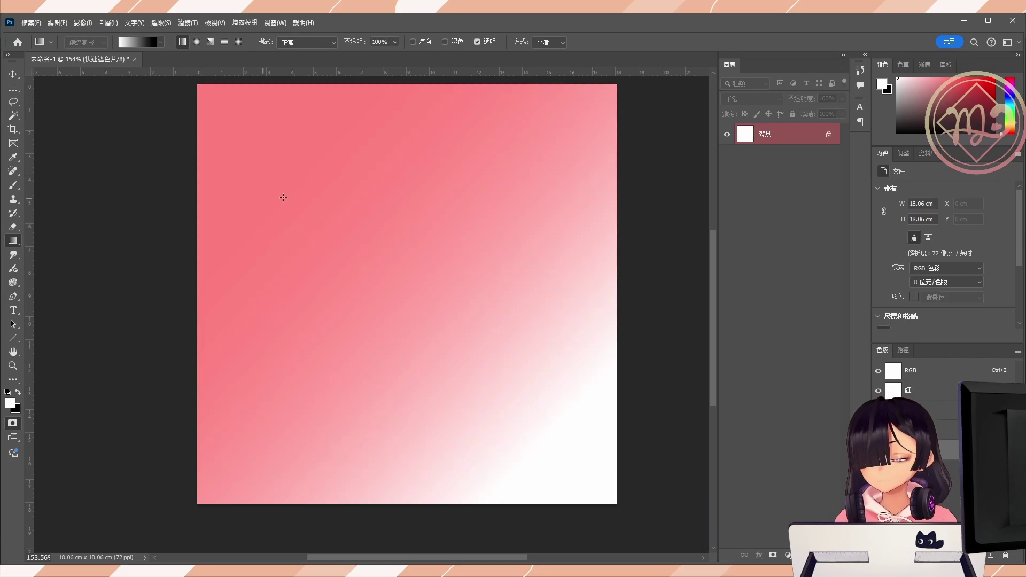
key(ctrl+z)
drag(233, 126, 517, 401)
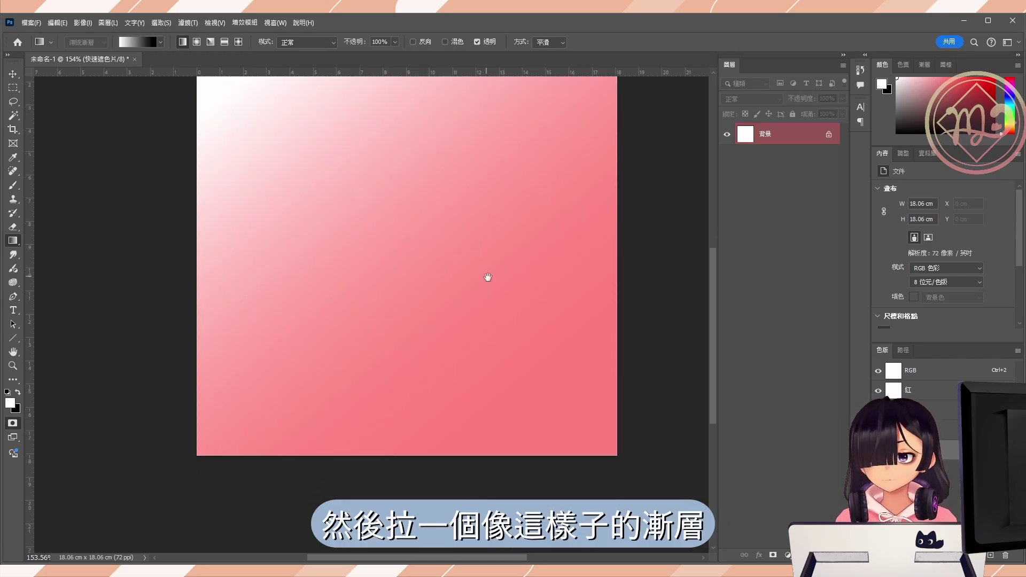
drag(487, 277, 499, 346)
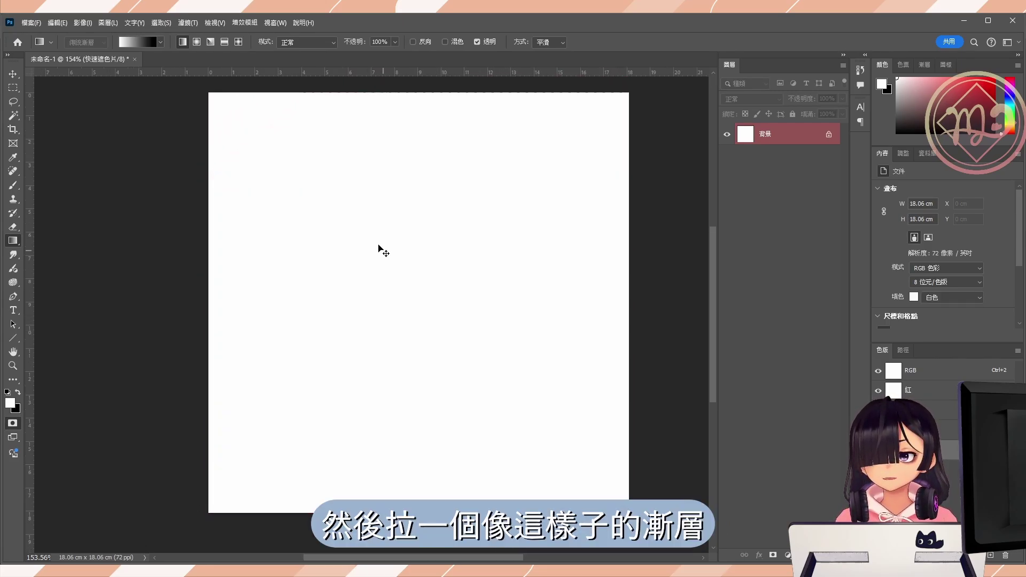
drag(379, 248, 453, 329)
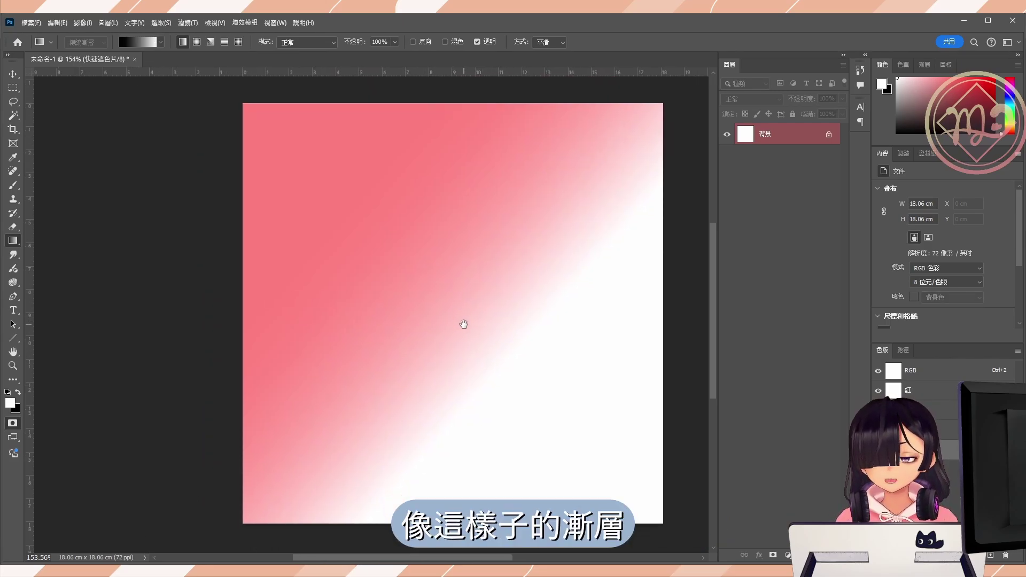
Try the Color Halftone filter on the quick mask with a maximum radius of 52 pixels, and undo it.
click(186, 23)
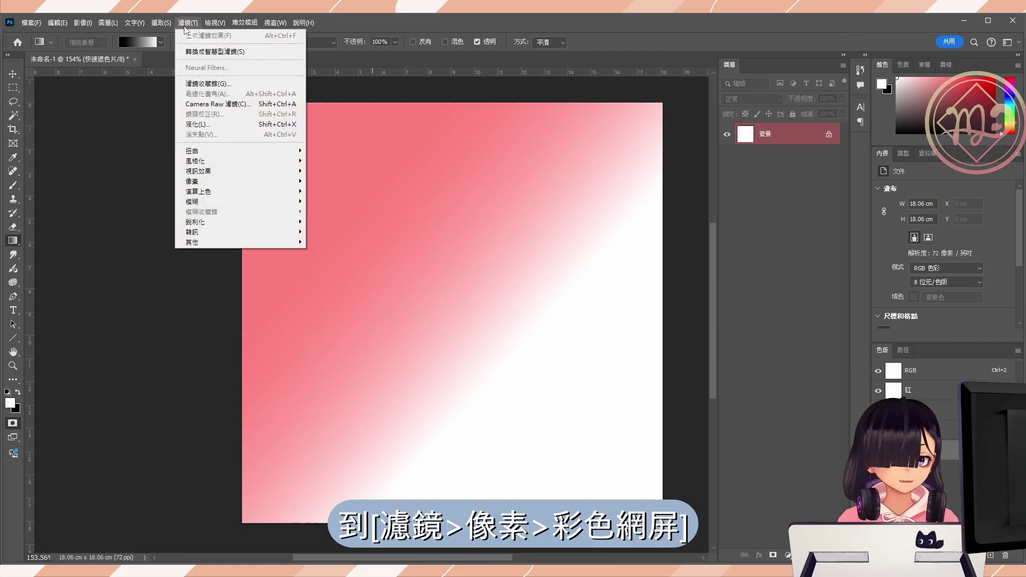
mouse_move(199, 181)
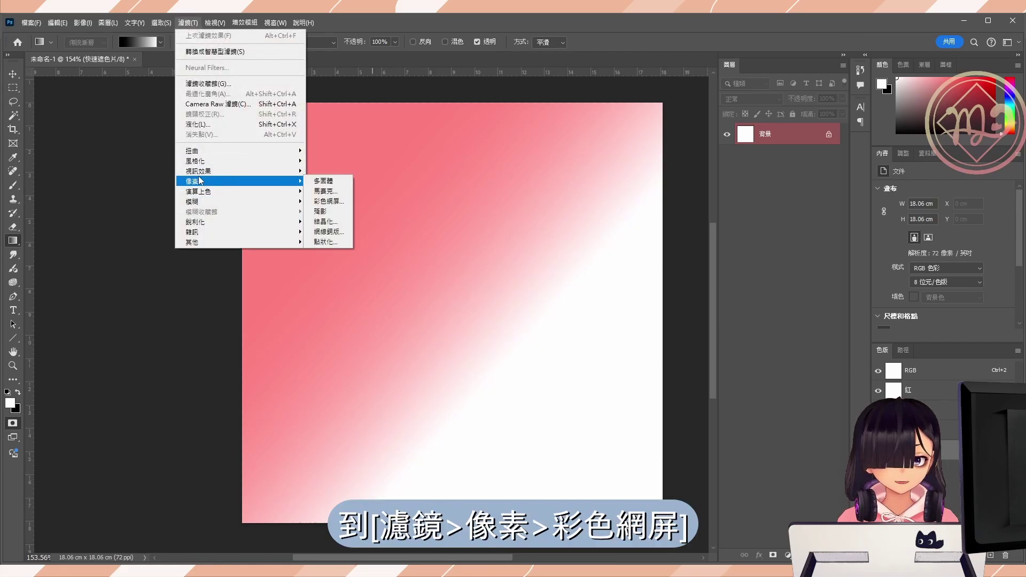
click(328, 203)
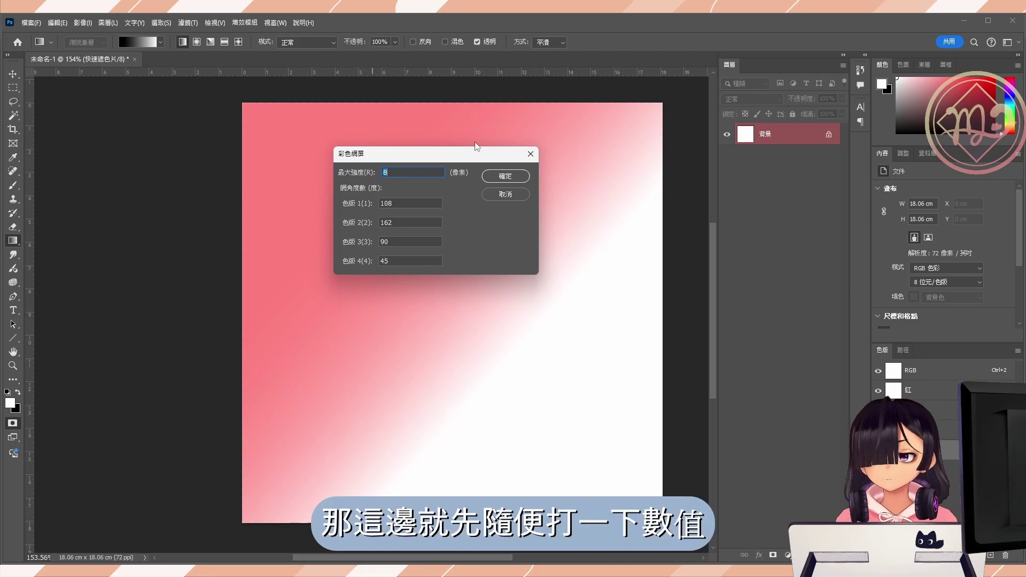
text(52)
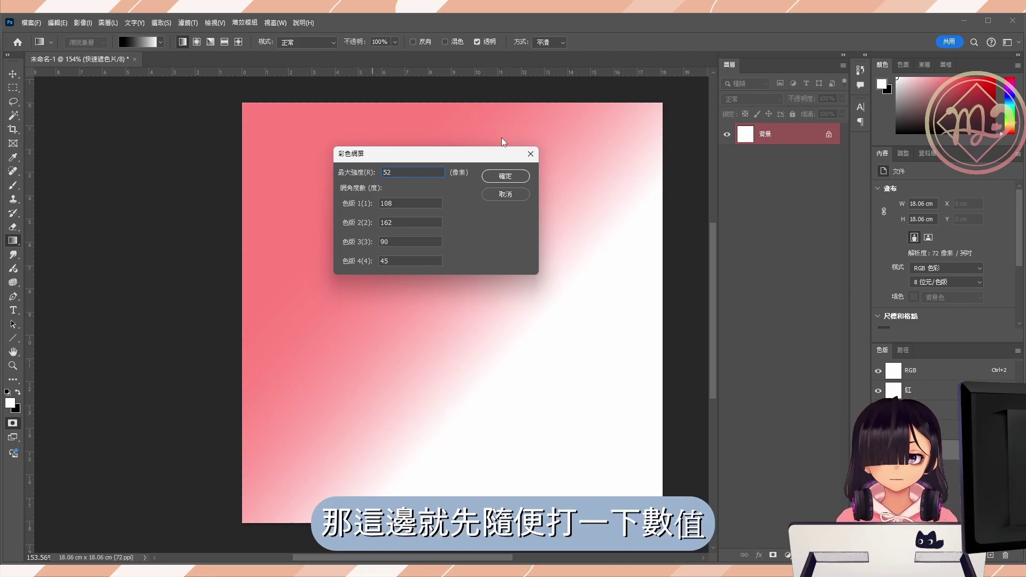
click(501, 177)
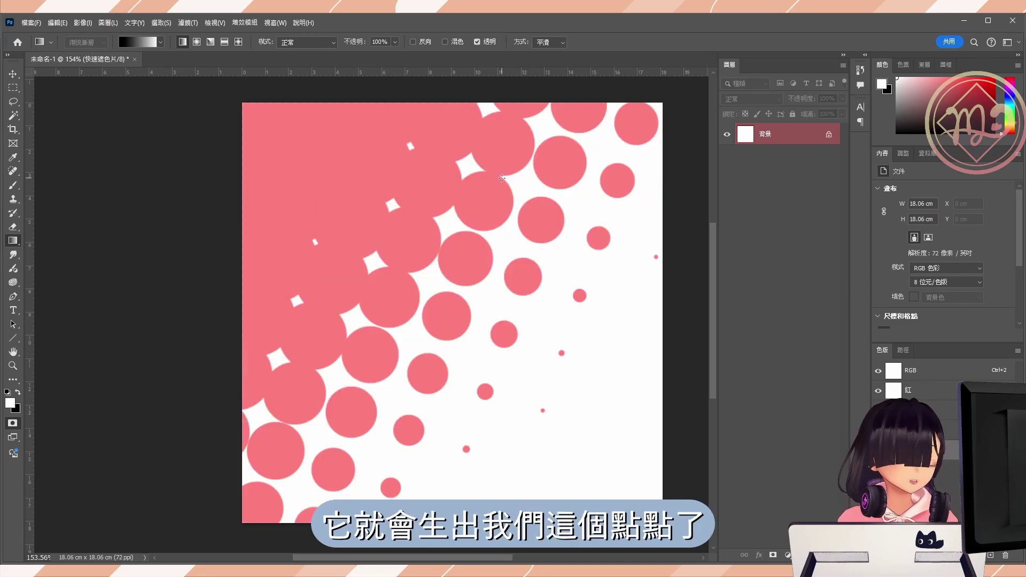
key(ctrl+z)
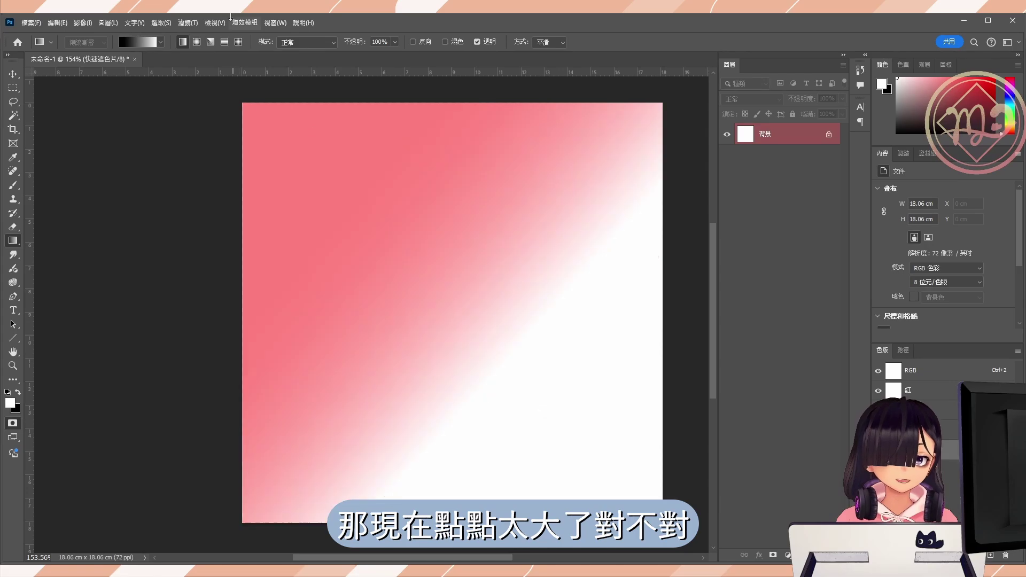
Apply the Color Halftone filter to the quick mask with a maximum radius of 18 pixels.
click(199, 23)
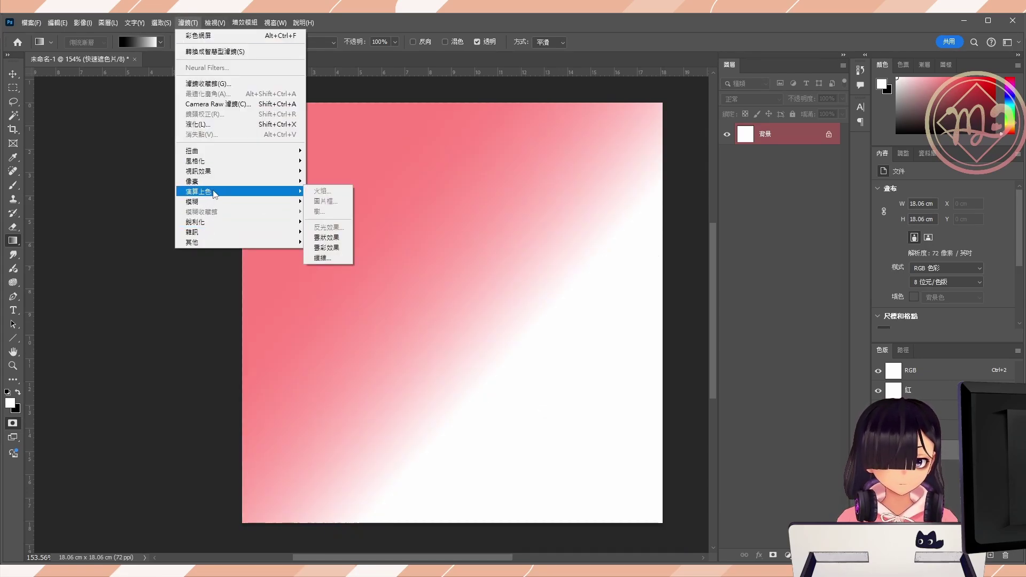
mouse_move(255, 183)
click(326, 200)
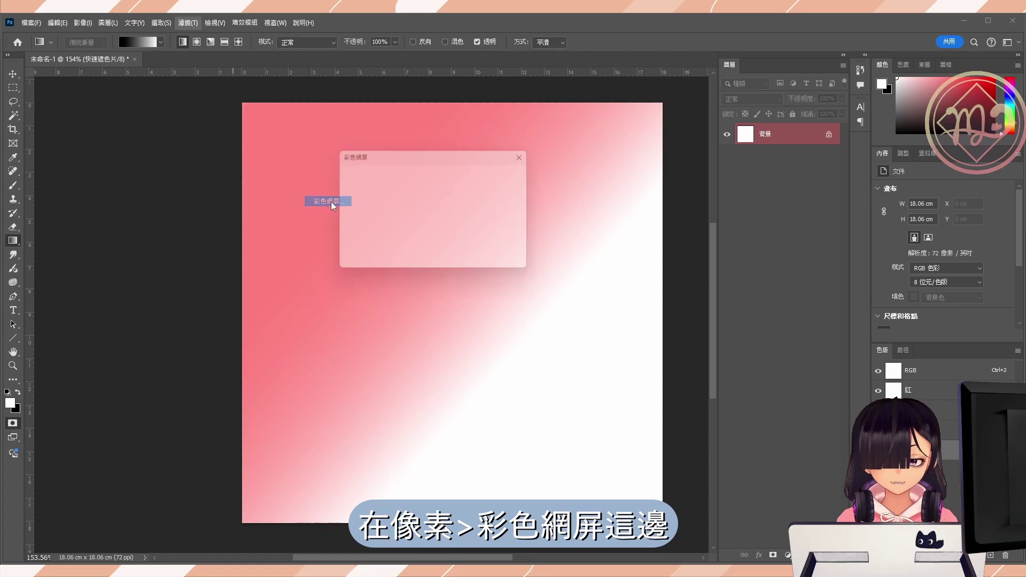
text(18)
key(Return)
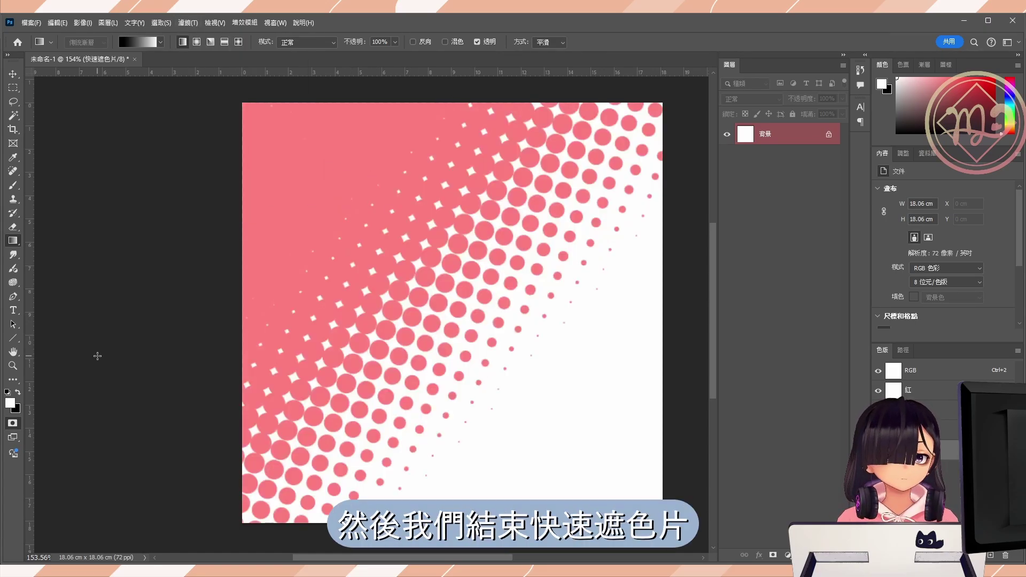
Exit Quick Mask, fill the resulting selection with a diagonal orange-to-magenta-to-purple gradient and check the dots up close.
click(13, 424)
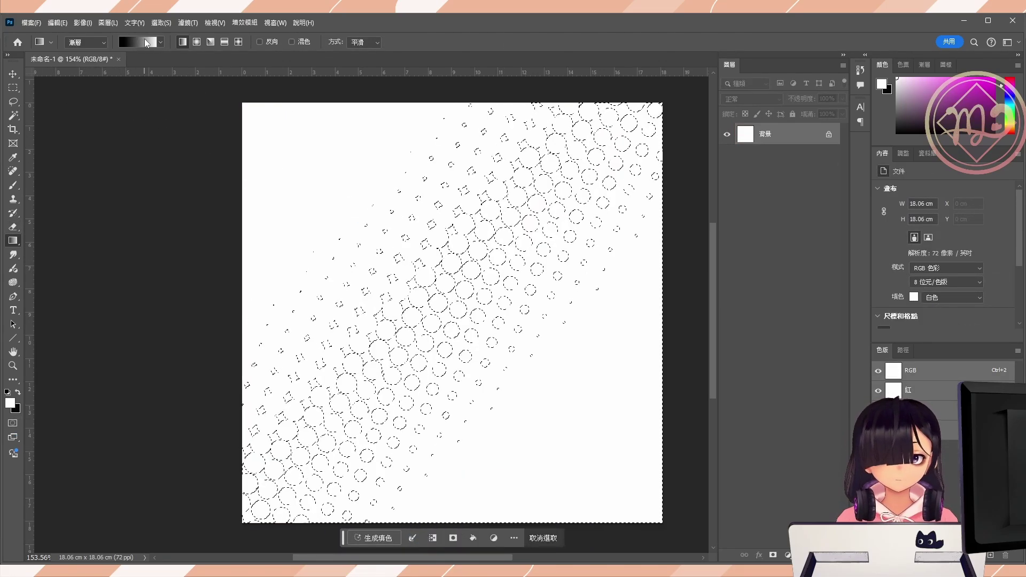
click(161, 41)
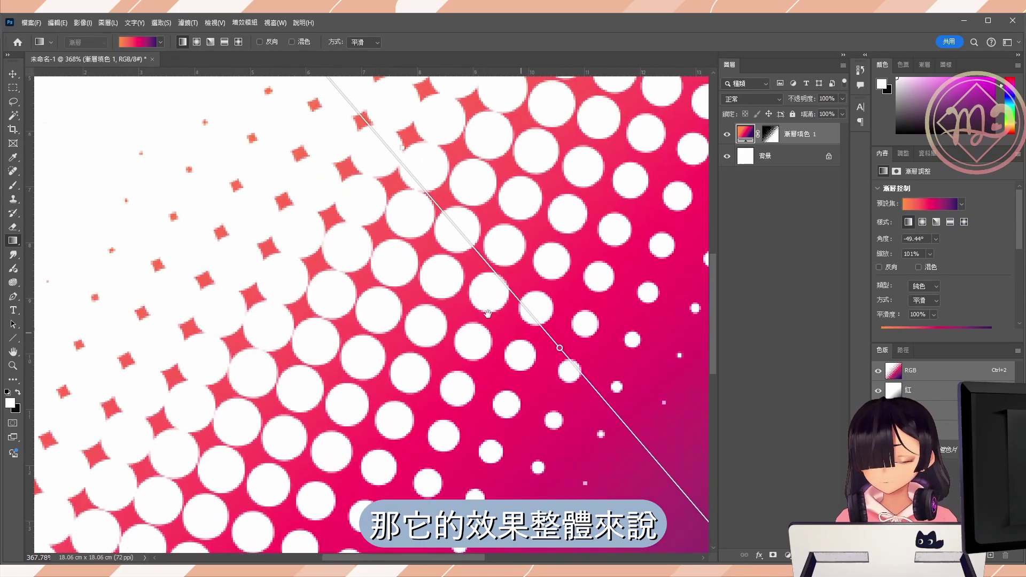
drag(488, 313, 450, 418)
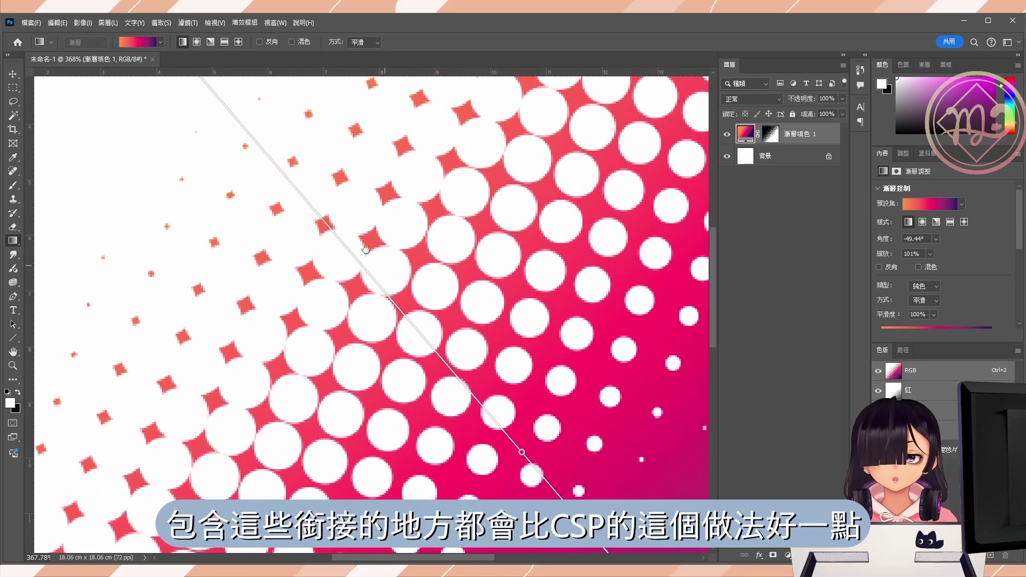
Compare the Photoshop halftone with the Clip Studio Paint one, examining up close the dot shapes and the transition where the dots join.
drag(365, 249, 348, 219)
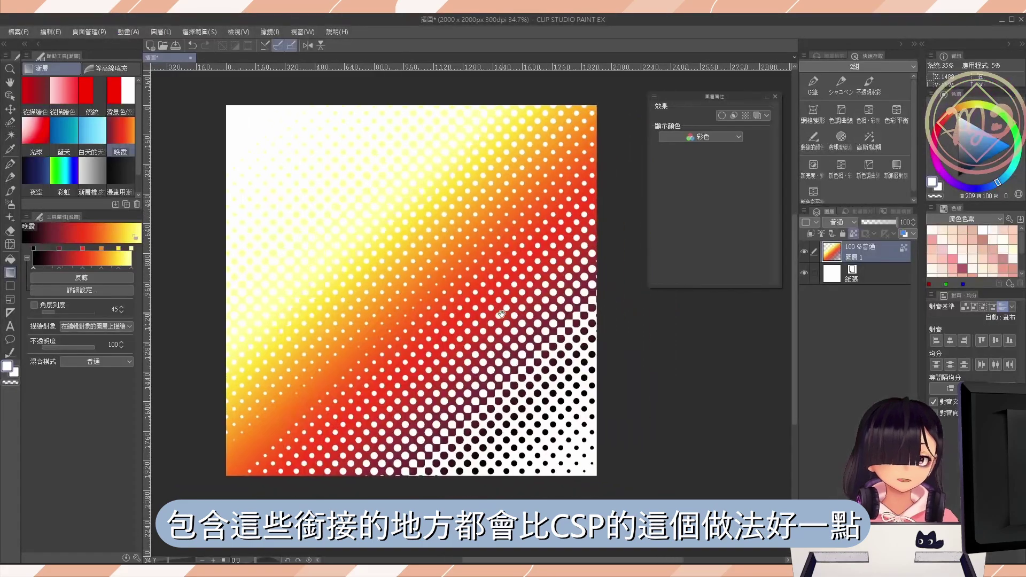
drag(562, 330, 614, 370)
drag(566, 364, 452, 271)
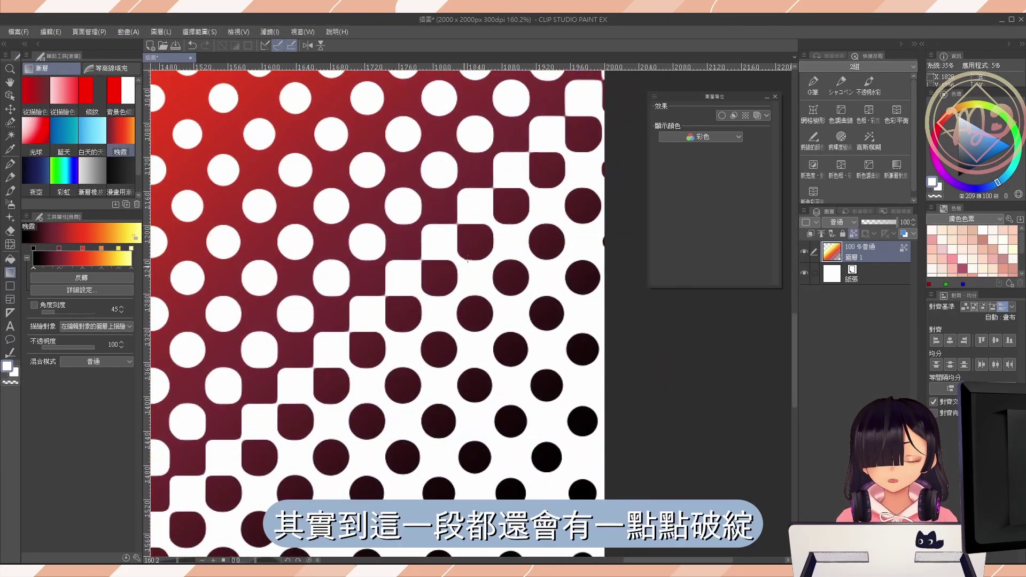
drag(407, 280, 480, 270)
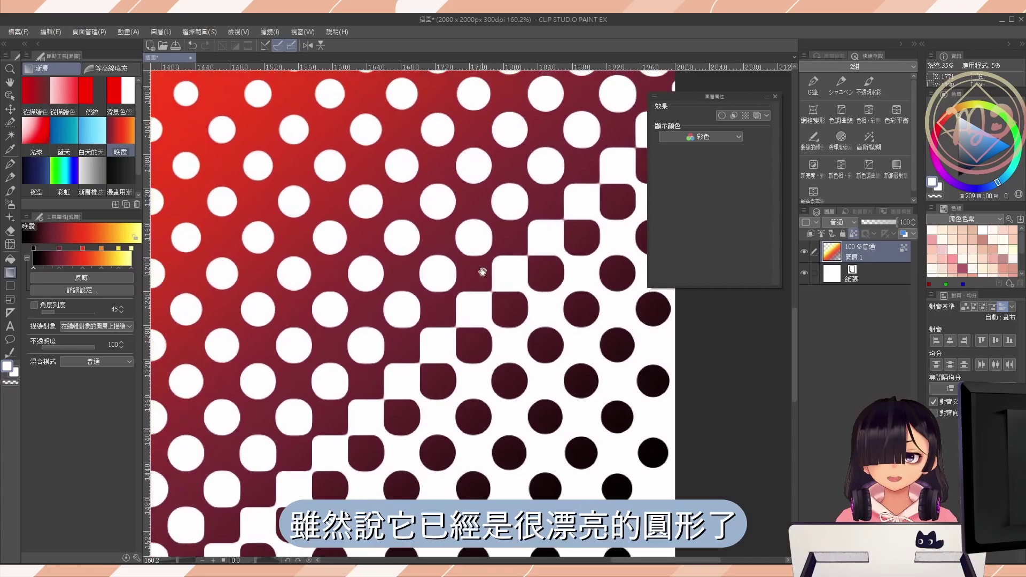
drag(488, 414, 535, 389)
scroll(534, 388, down, 5)
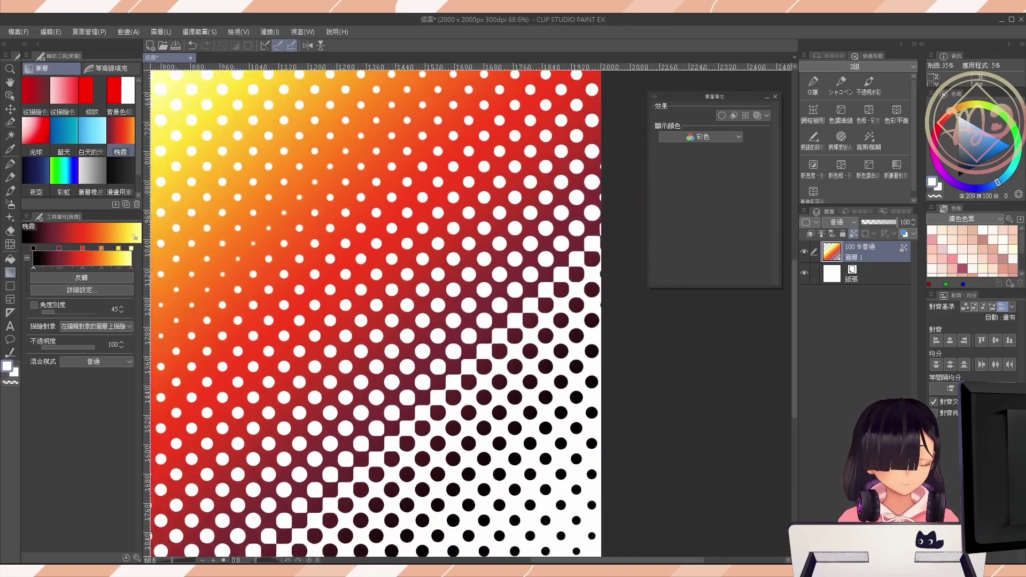
scroll(571, 346, down, 3)
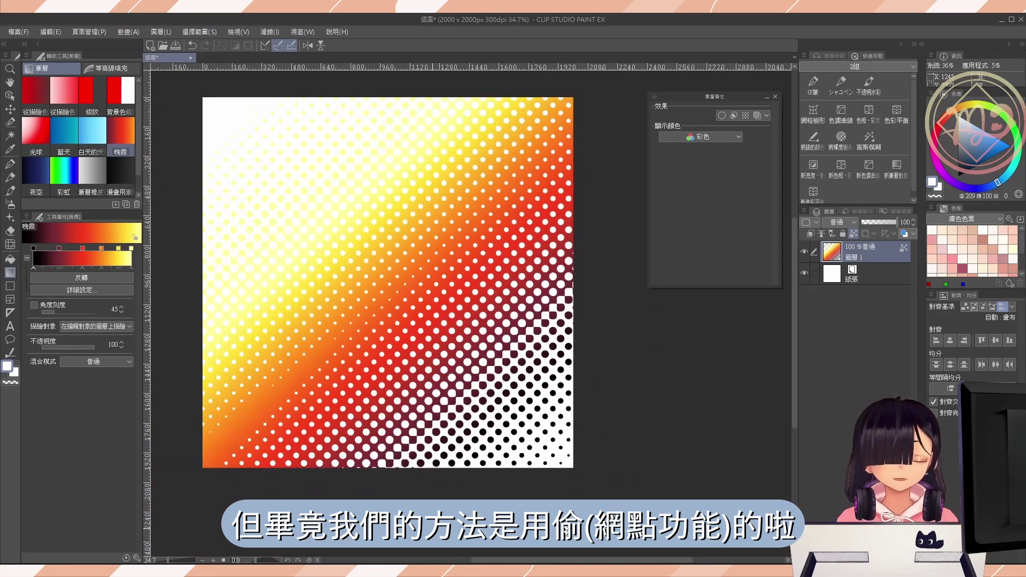
drag(463, 386, 460, 394)
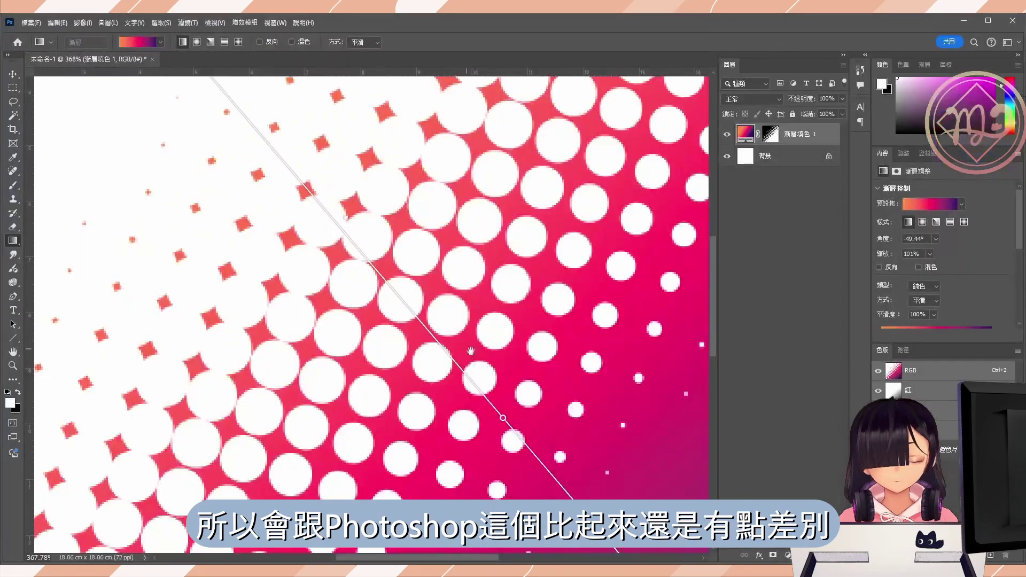
drag(550, 315, 514, 312)
drag(585, 322, 494, 299)
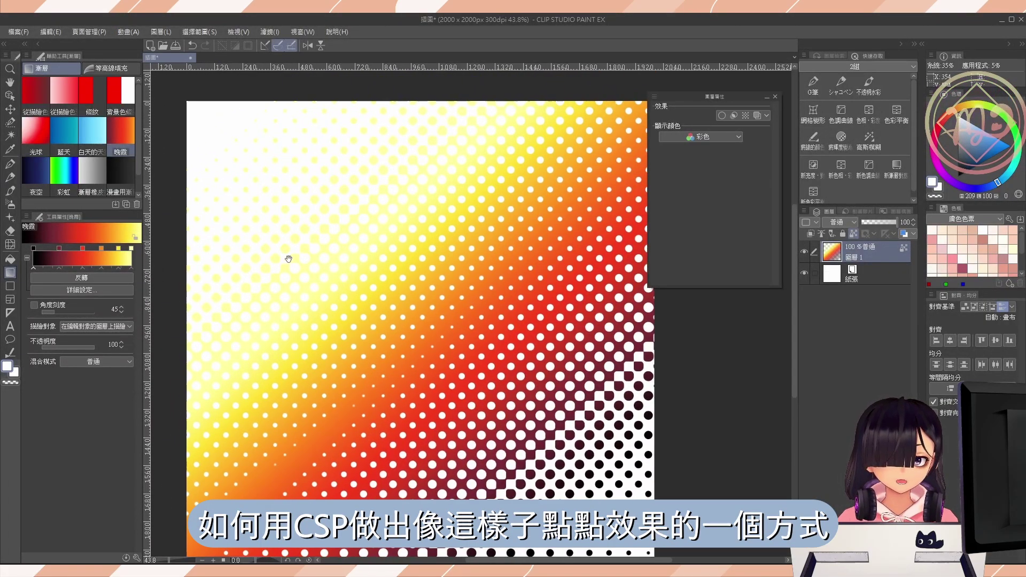
drag(426, 371, 425, 342)
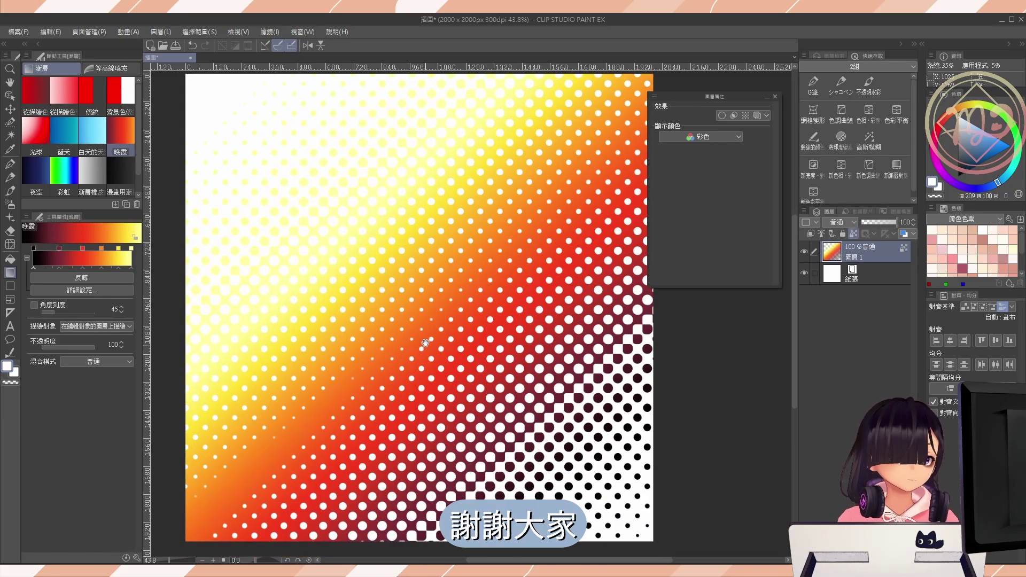